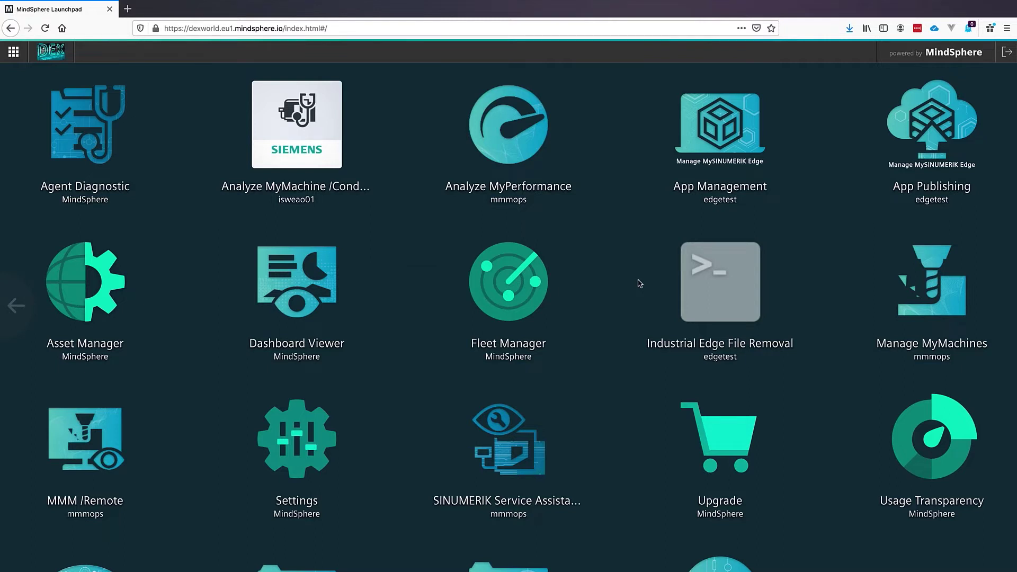
Step: Open App Management, filter the assets by 'TEST', and select TEST-EDGE to view its empty app list
click(720, 139)
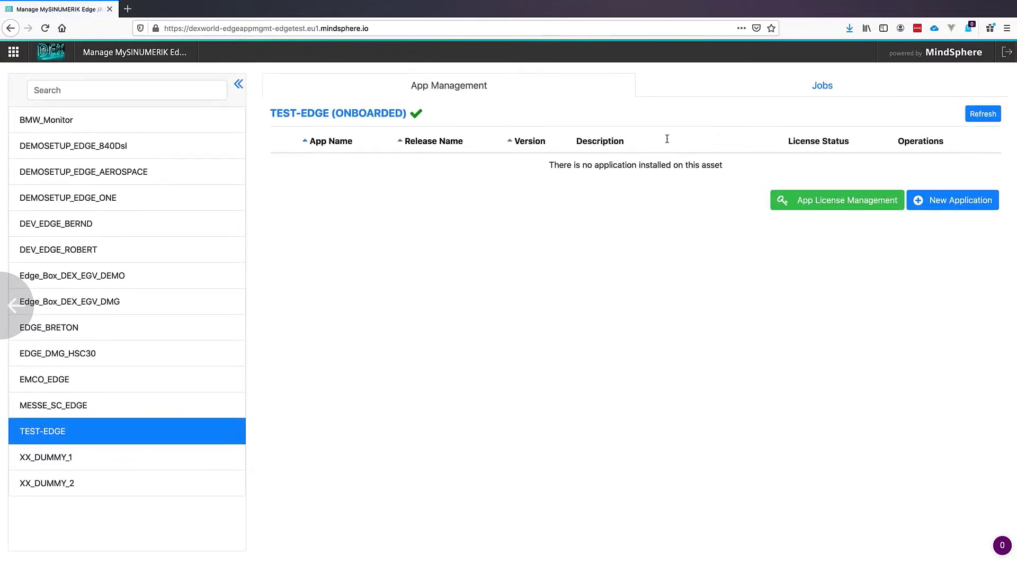
click(99, 89)
text(TEST)
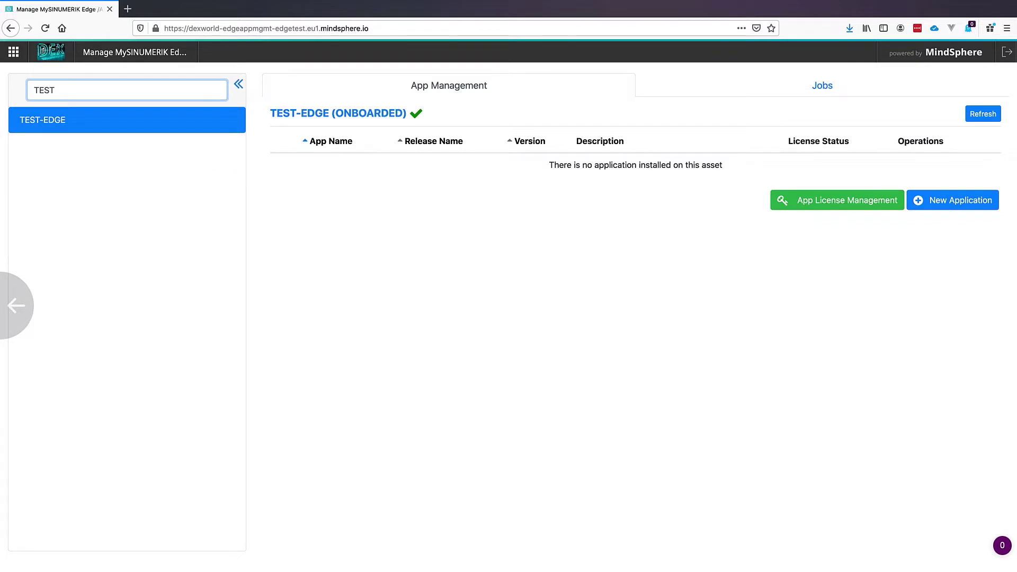
click(81, 127)
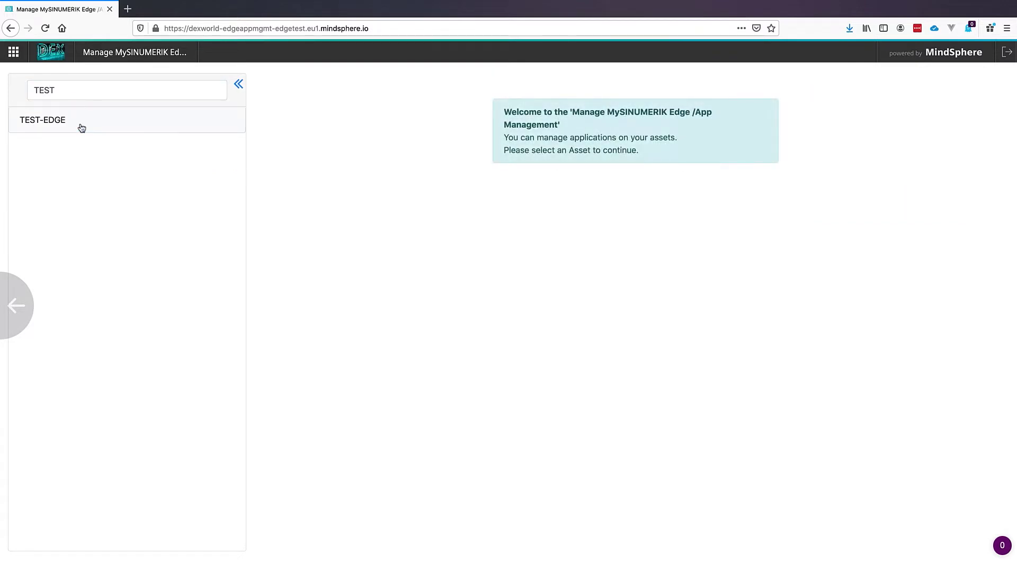
click(82, 127)
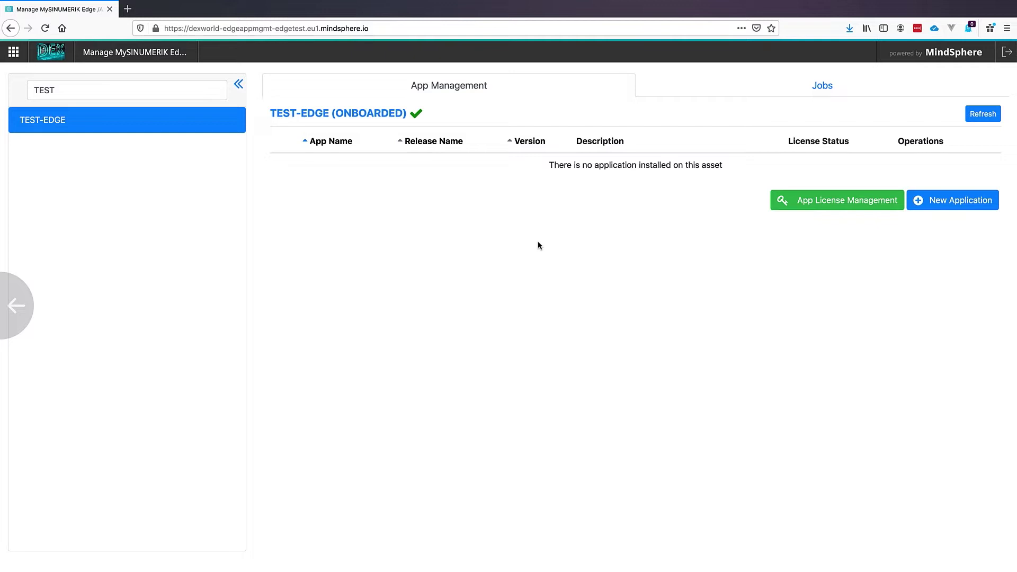
Step: Add adapterframework as a new application with release 4.0.0-075, accepting the terms, and save
click(952, 202)
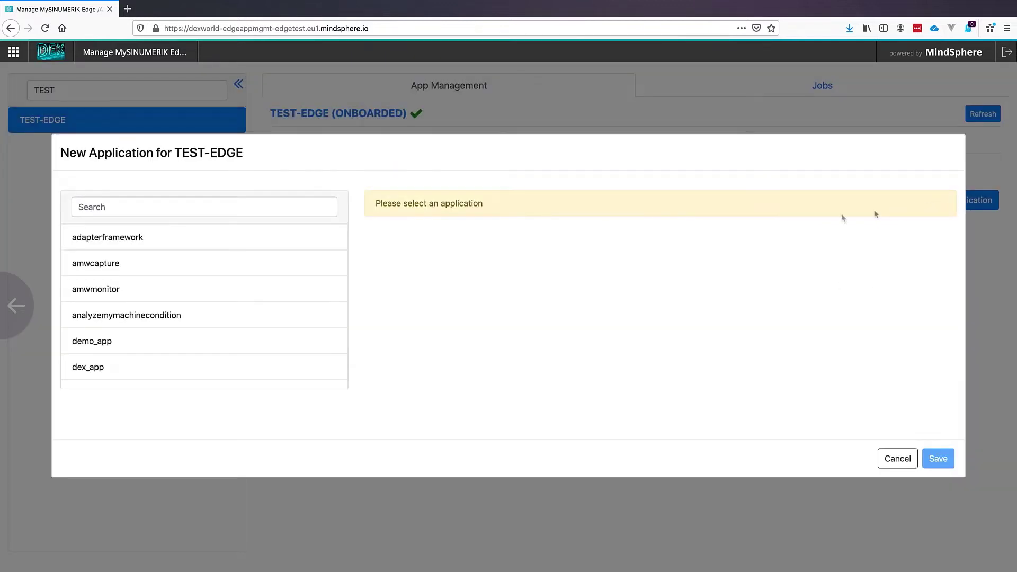
click(173, 243)
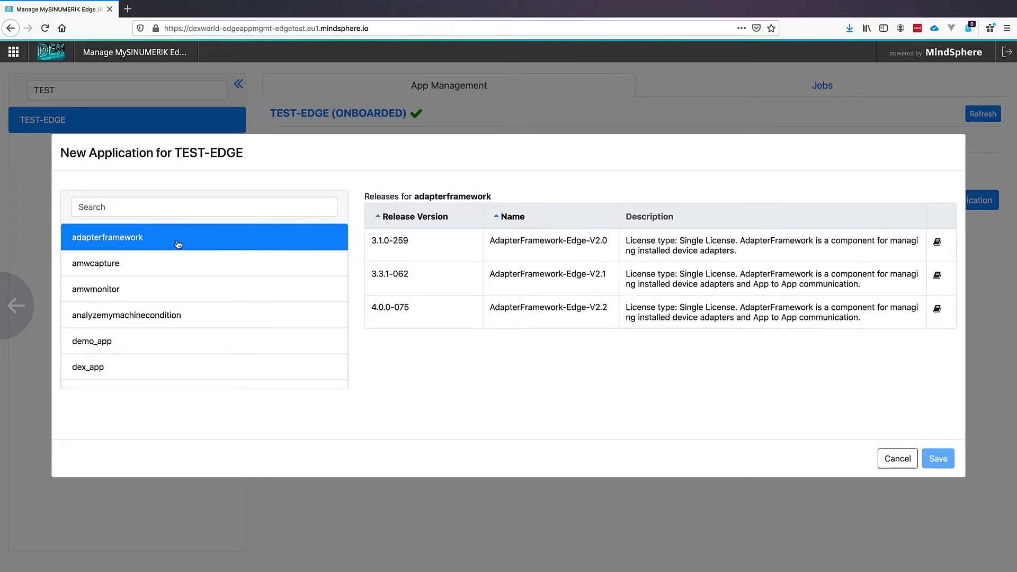
click(422, 322)
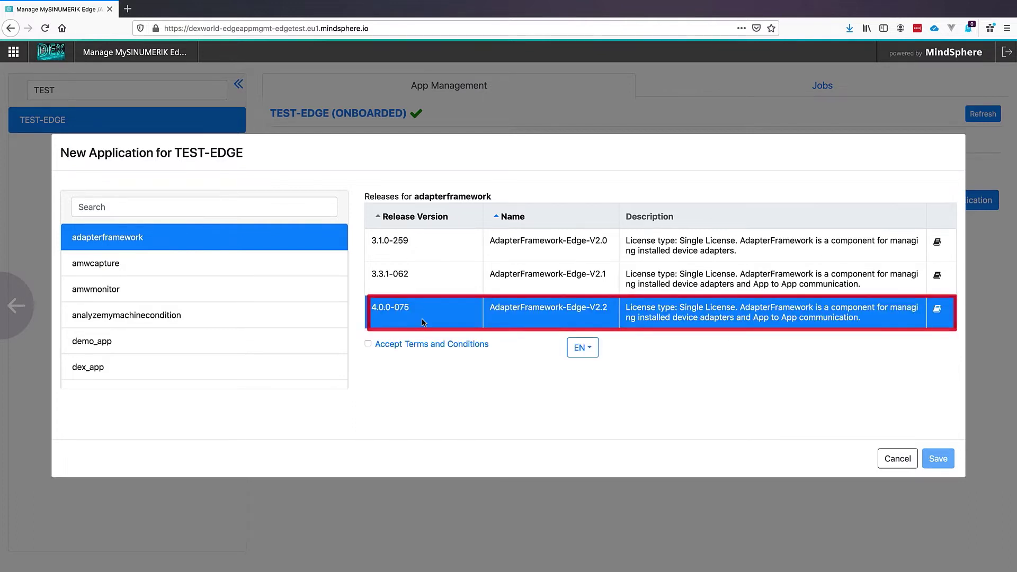
click(368, 344)
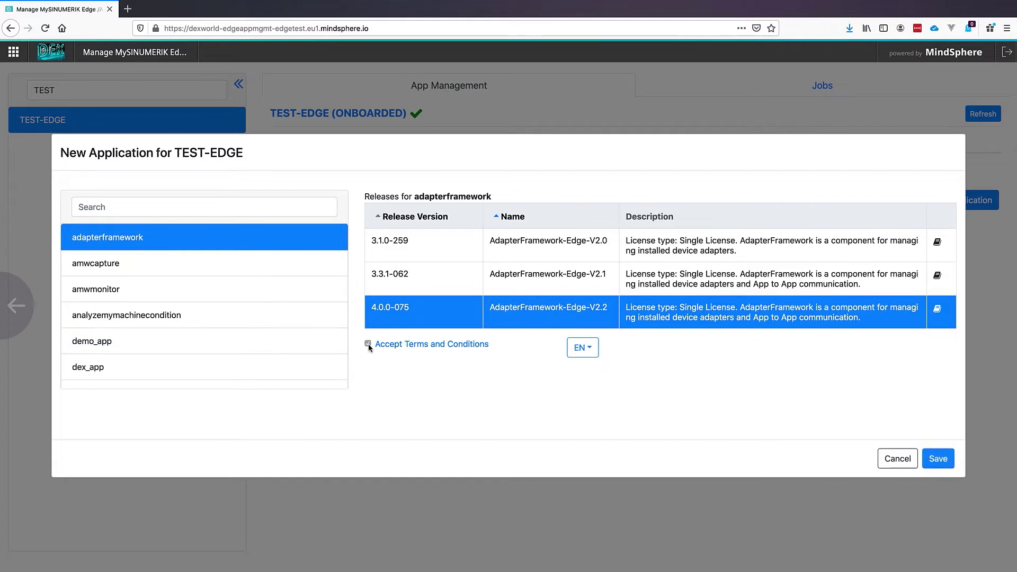
click(938, 458)
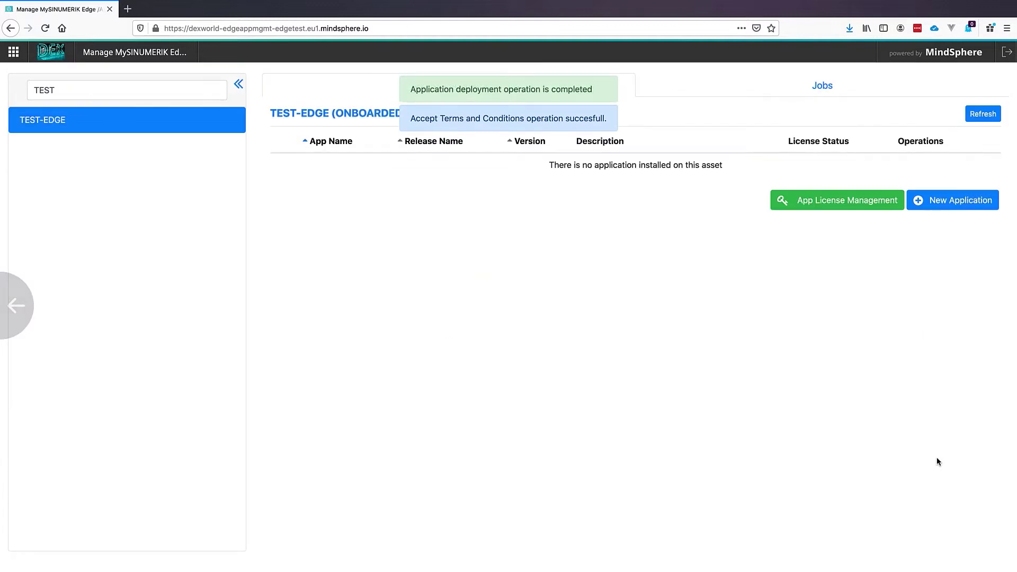
Step: Add sinumerikadapter as a new application with release 4.2.0-077, accepting the terms, and save
click(947, 204)
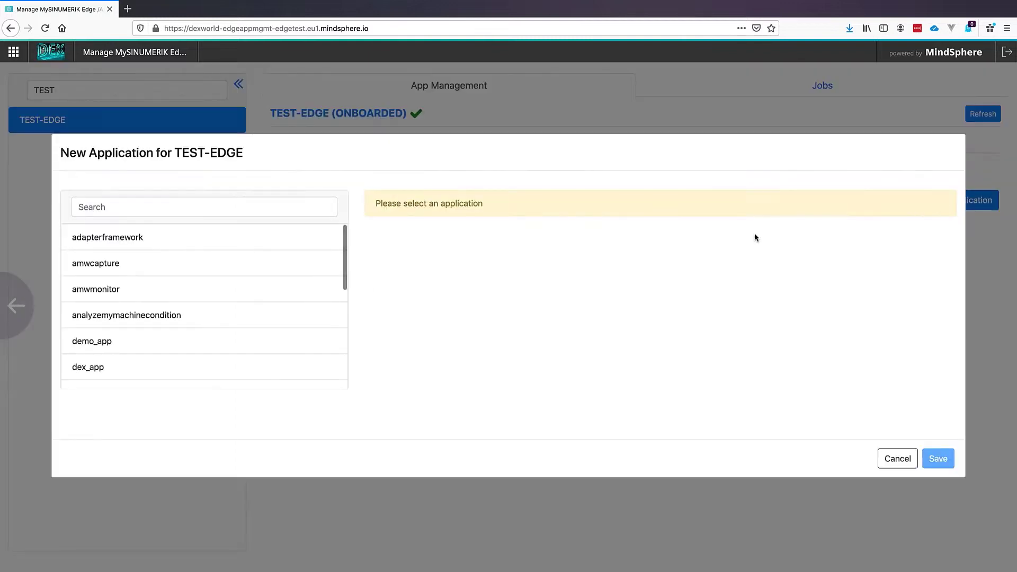
scroll(222, 302, down, 5)
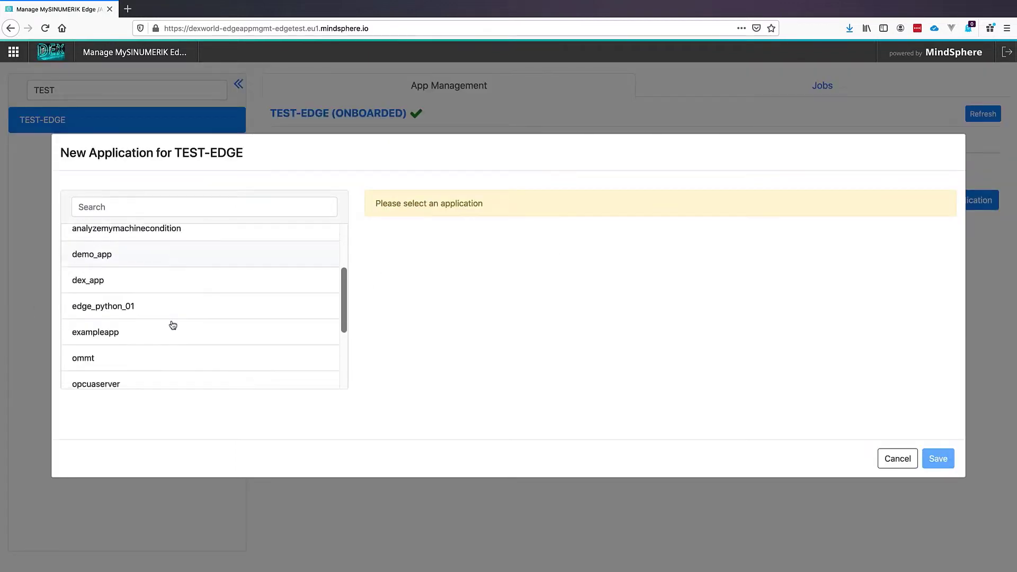
click(132, 382)
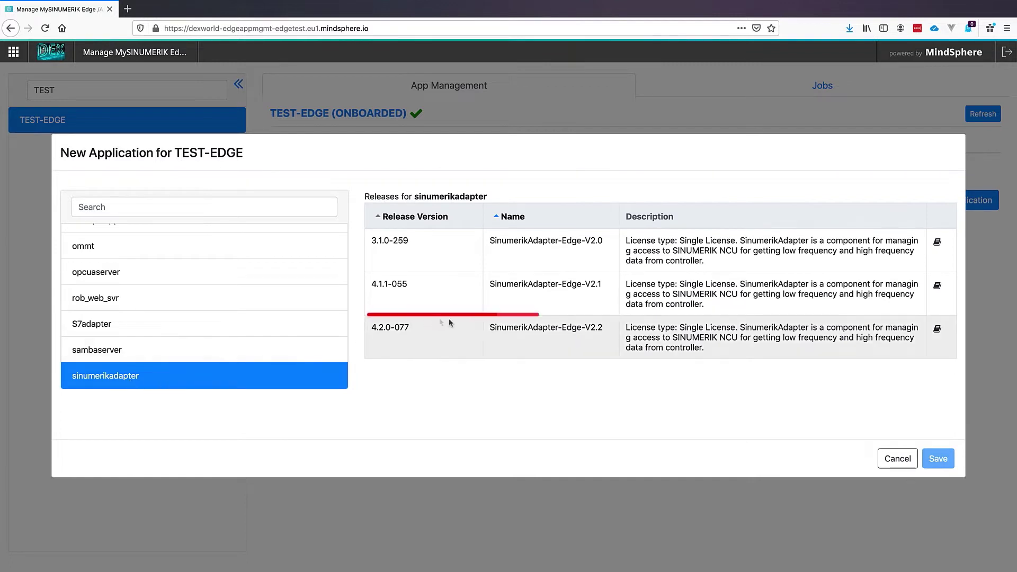
click(533, 343)
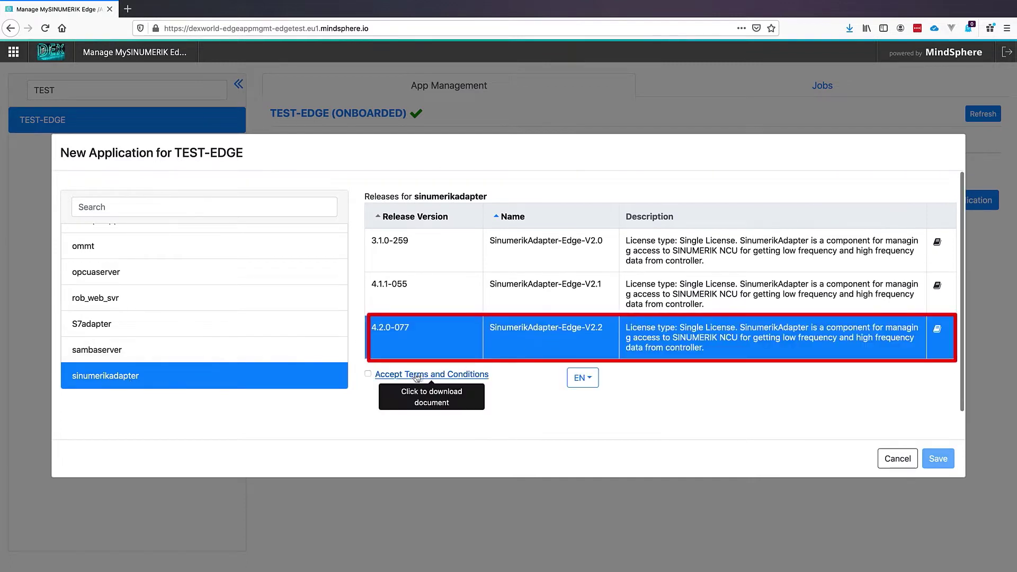
click(368, 375)
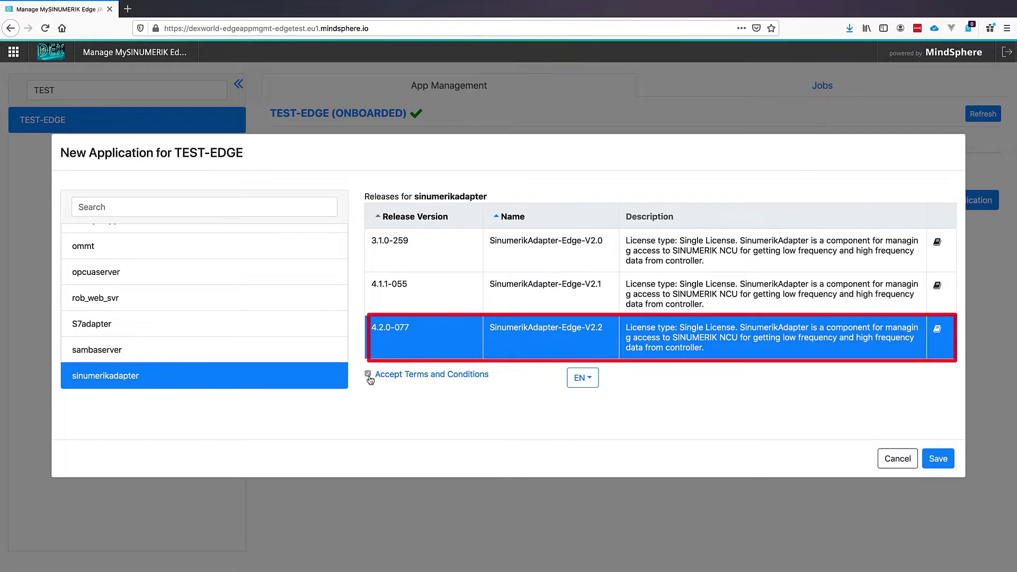
click(938, 459)
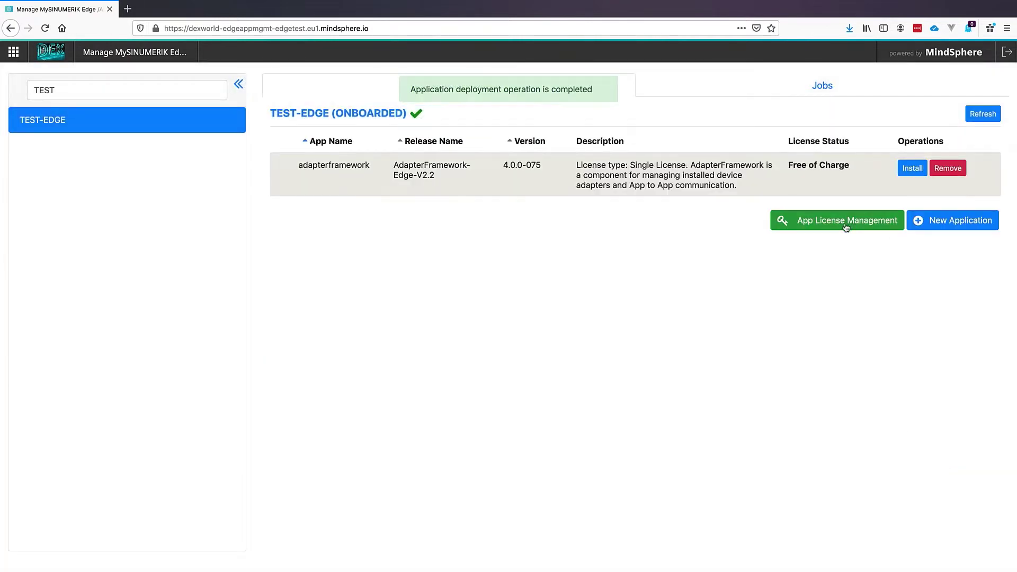
Step: Add sambaserver as a new application with release V2.2.0, accepting the terms, and save
click(949, 226)
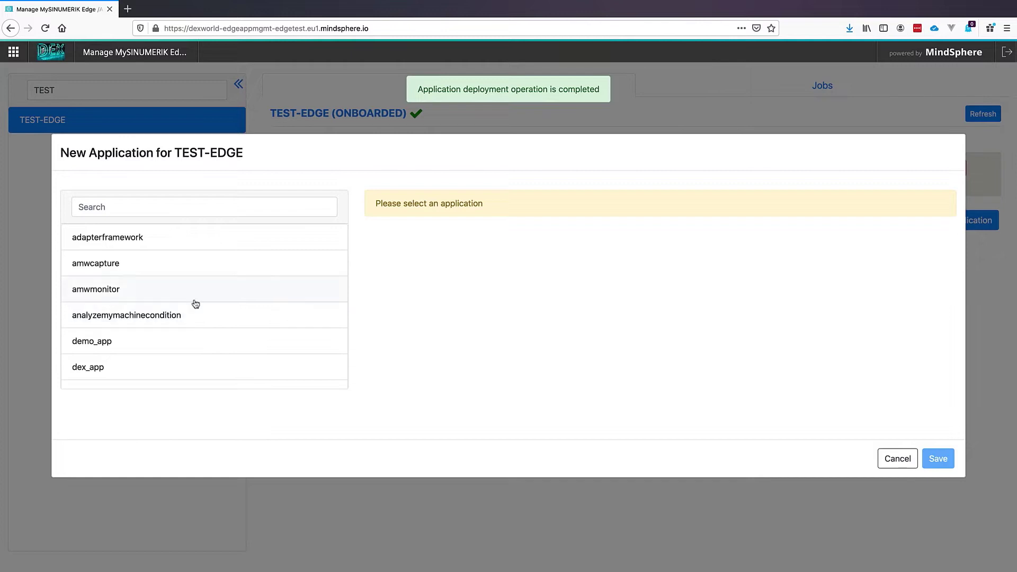
scroll(180, 300, down, 5)
scroll(180, 300, down, 3)
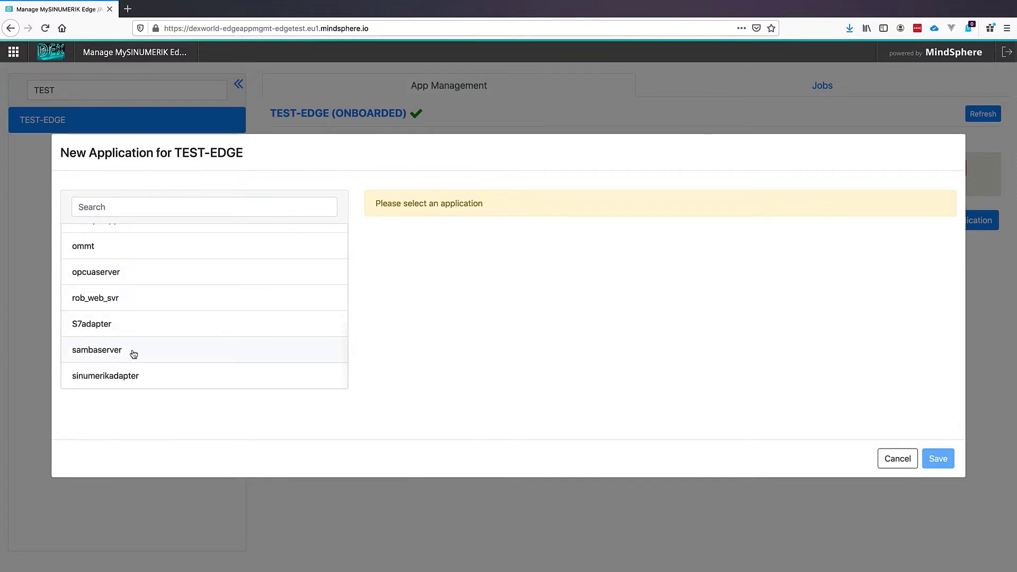
click(134, 354)
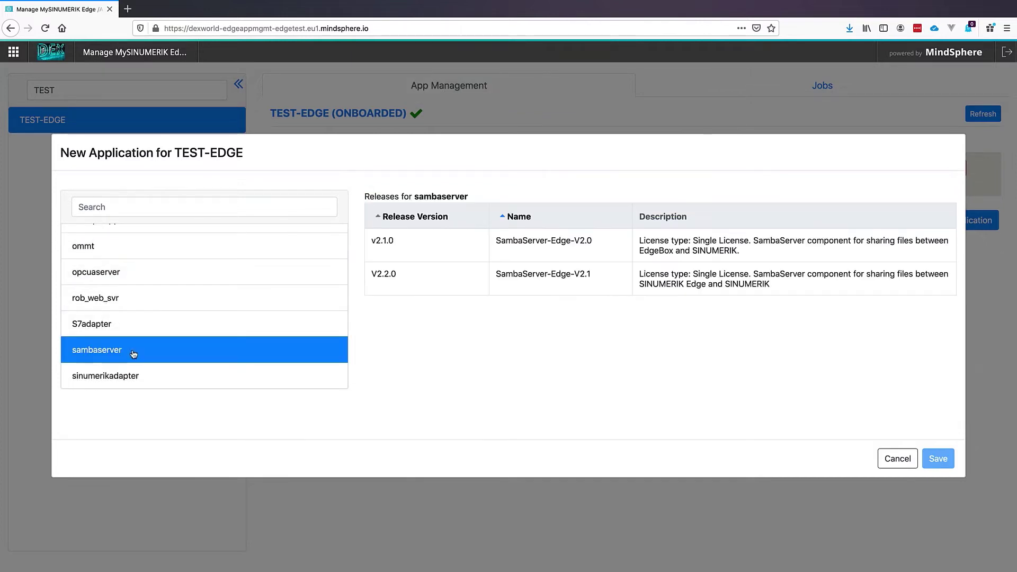
click(566, 279)
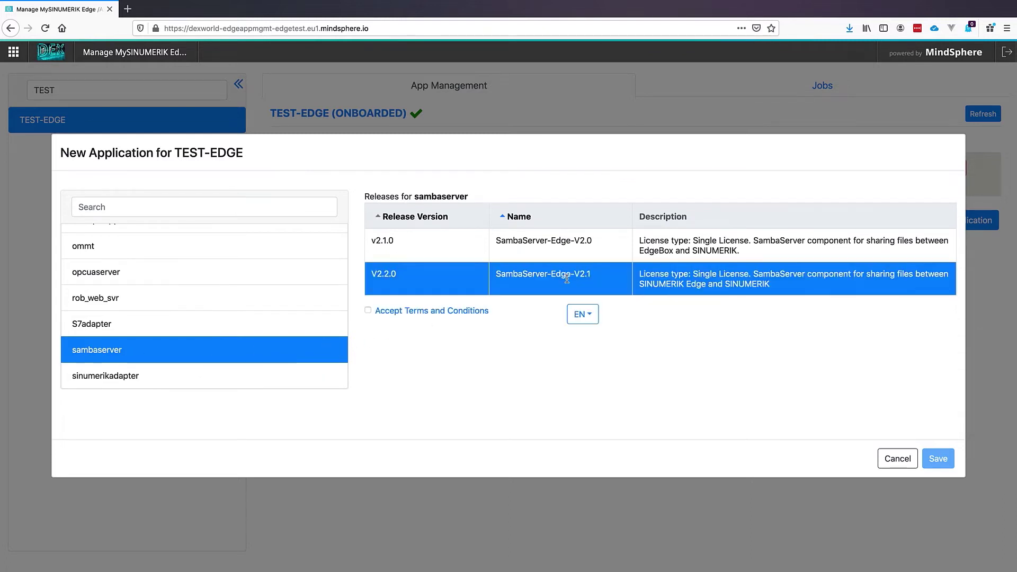
click(368, 311)
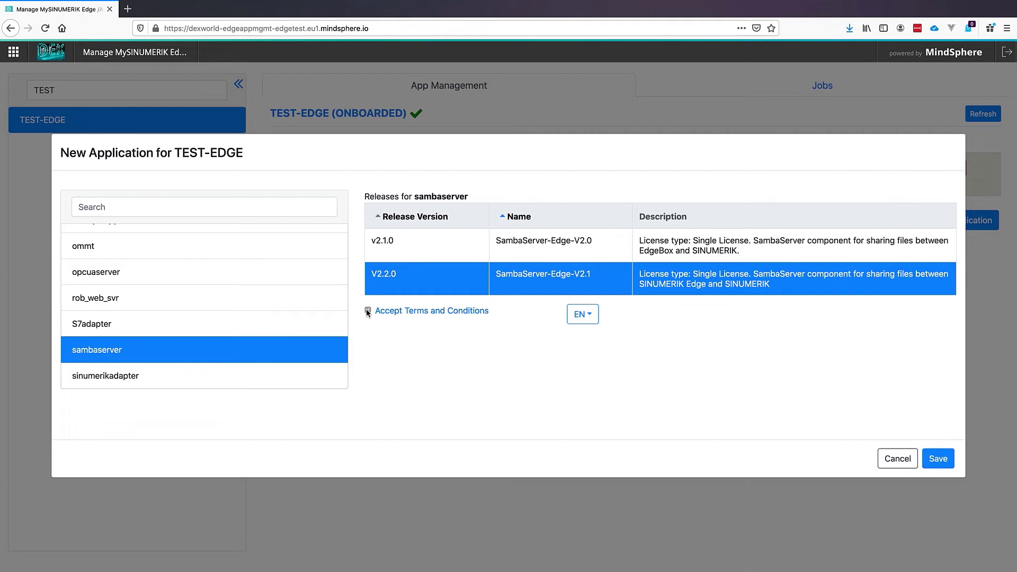
click(946, 463)
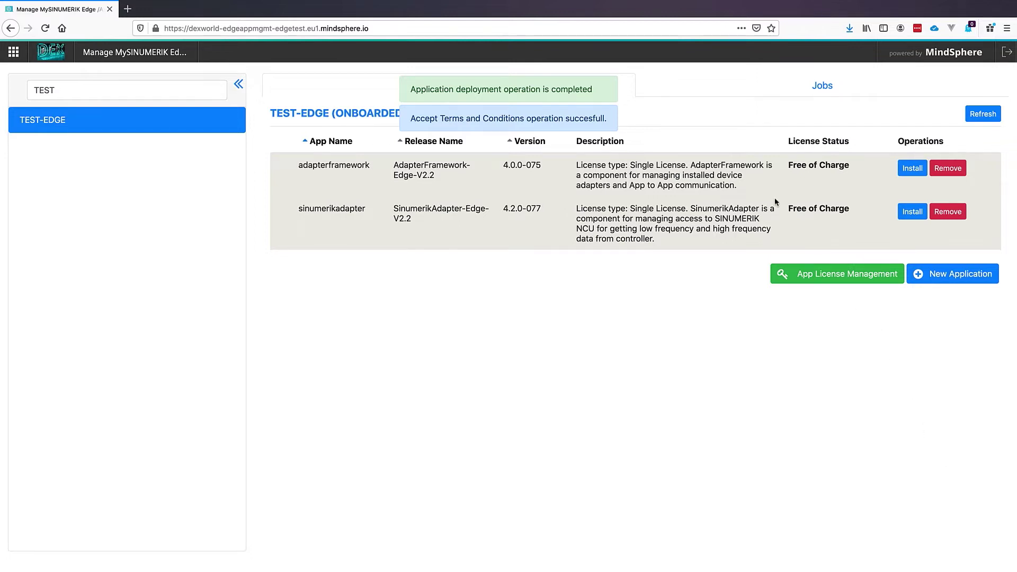
Step: Refresh the Jobs list, then refresh App Management to list adapterframework, sambaserver and sinumerikadapter
click(806, 88)
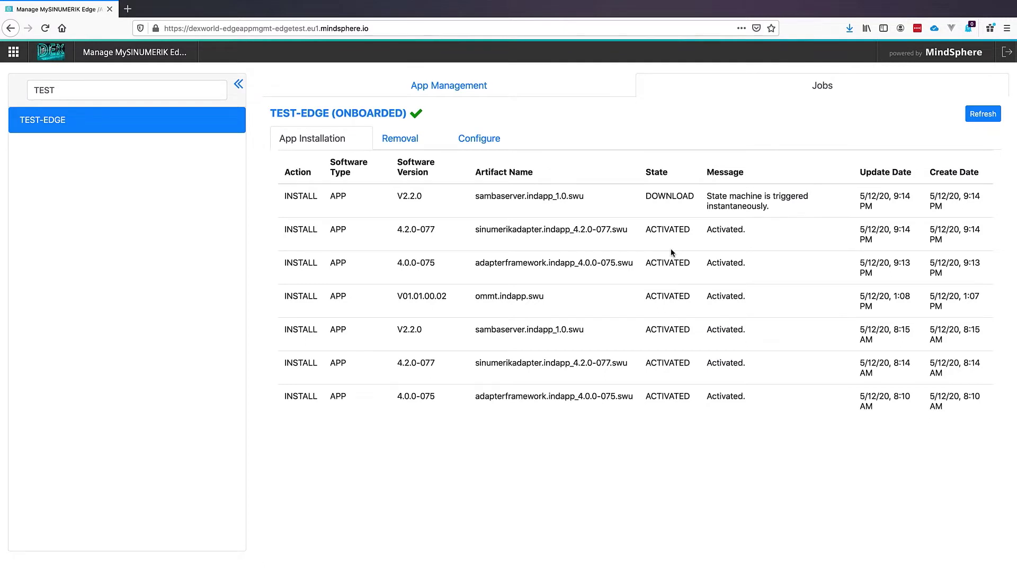
click(987, 116)
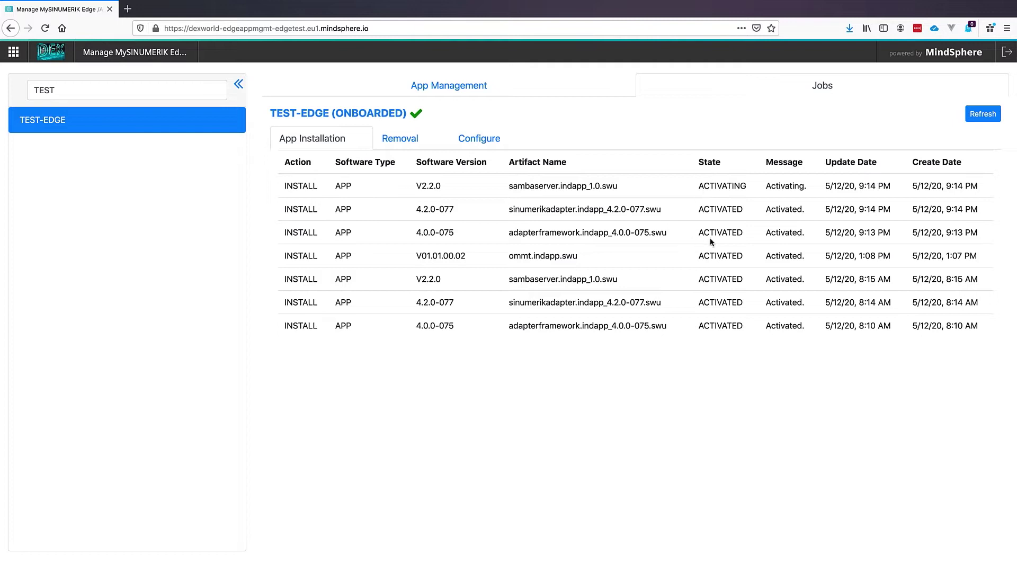
click(430, 87)
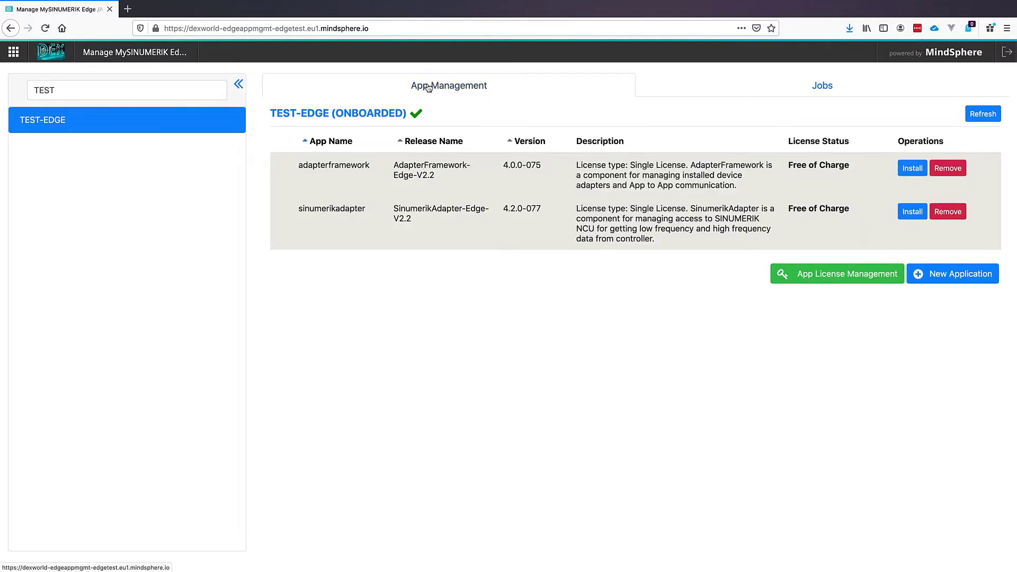
click(994, 115)
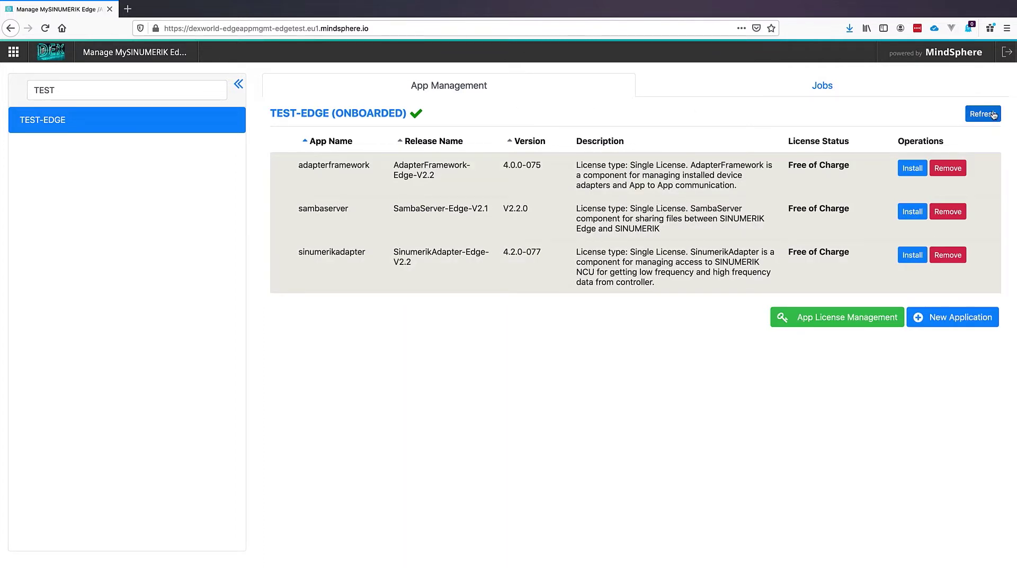
Step: Install and confirm instances of adapterframework, sambaserver and sinumerikadapter on TEST-EDGE
click(912, 170)
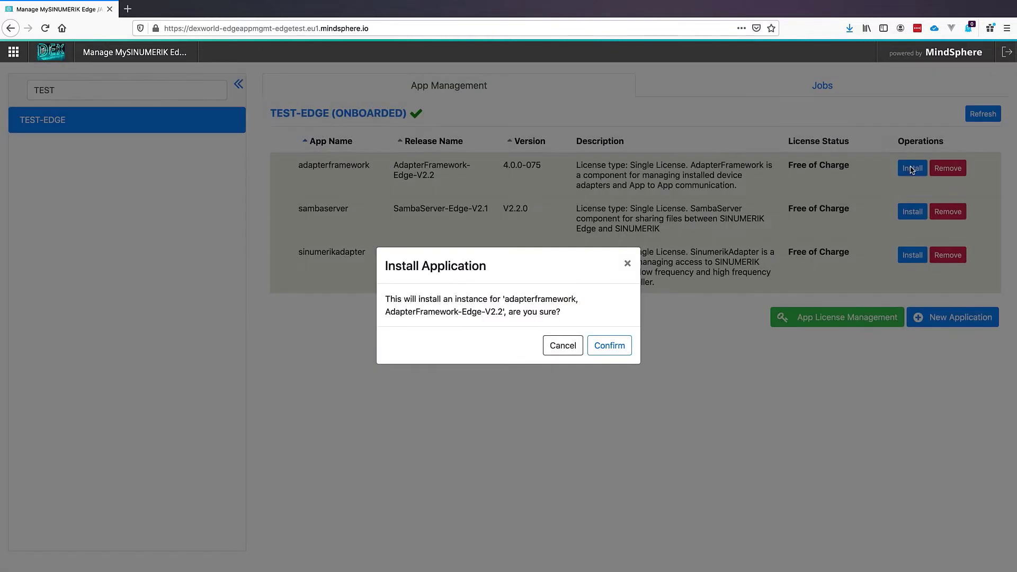
click(625, 352)
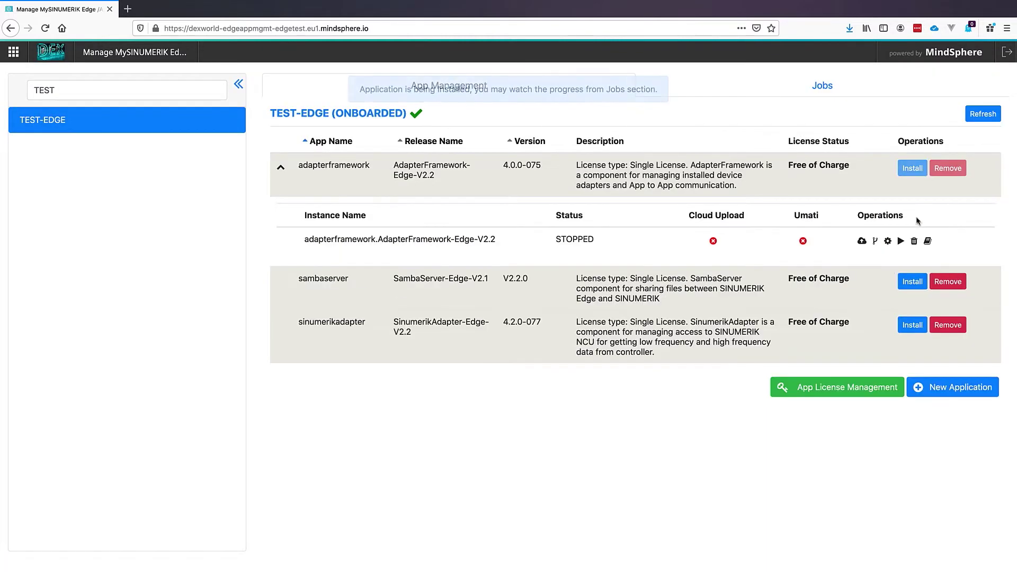
click(910, 281)
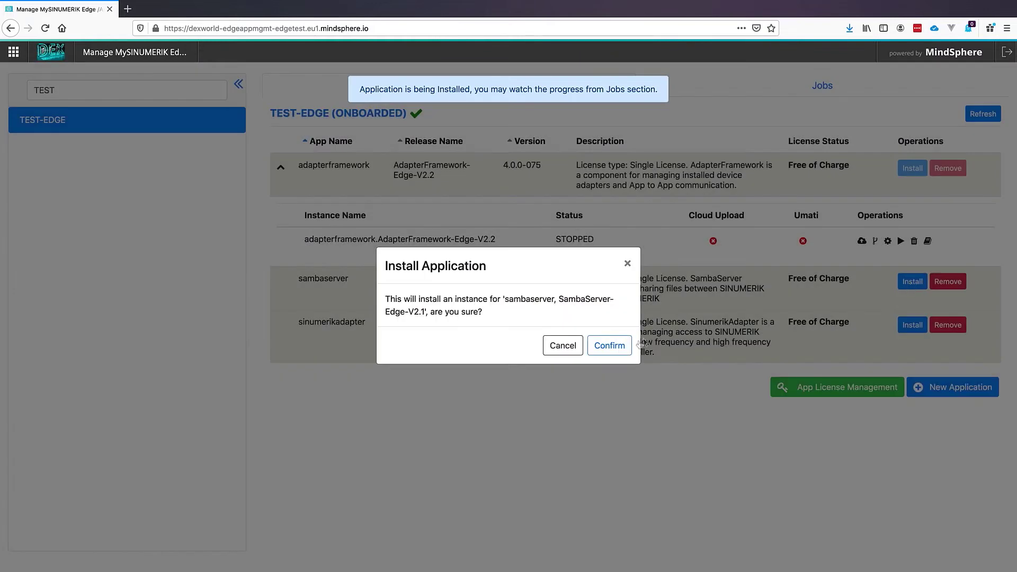
click(610, 347)
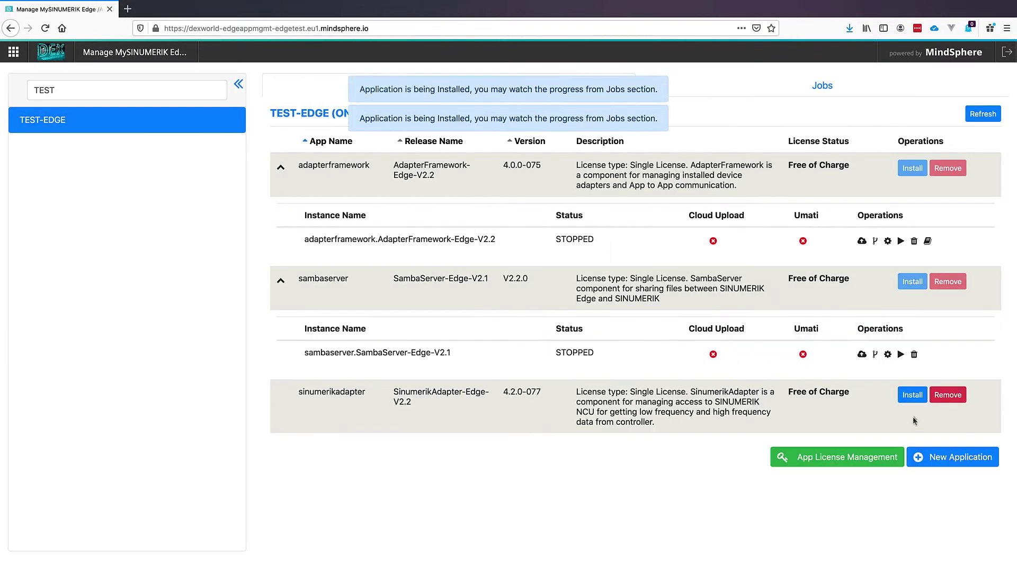
click(914, 396)
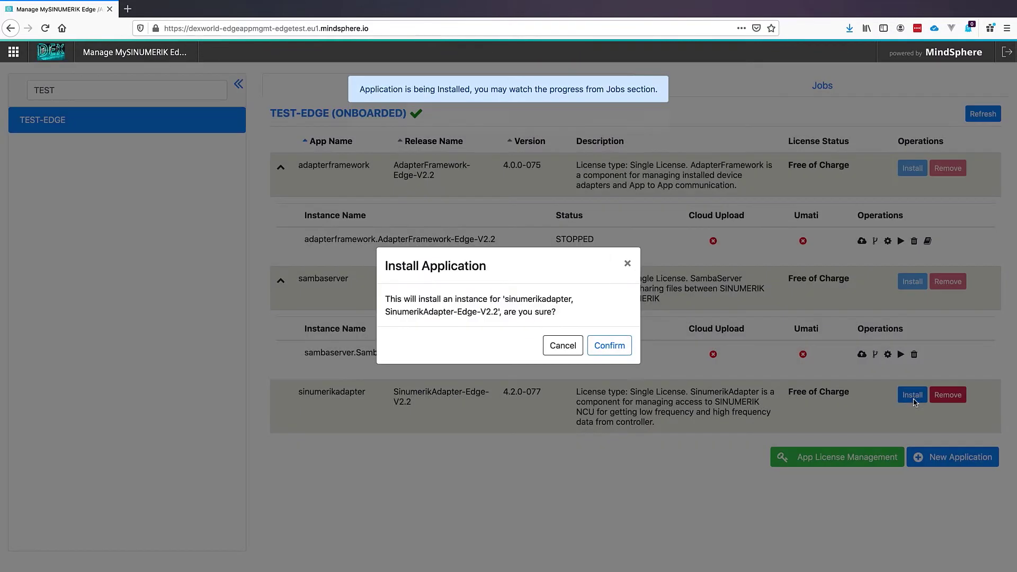
click(612, 347)
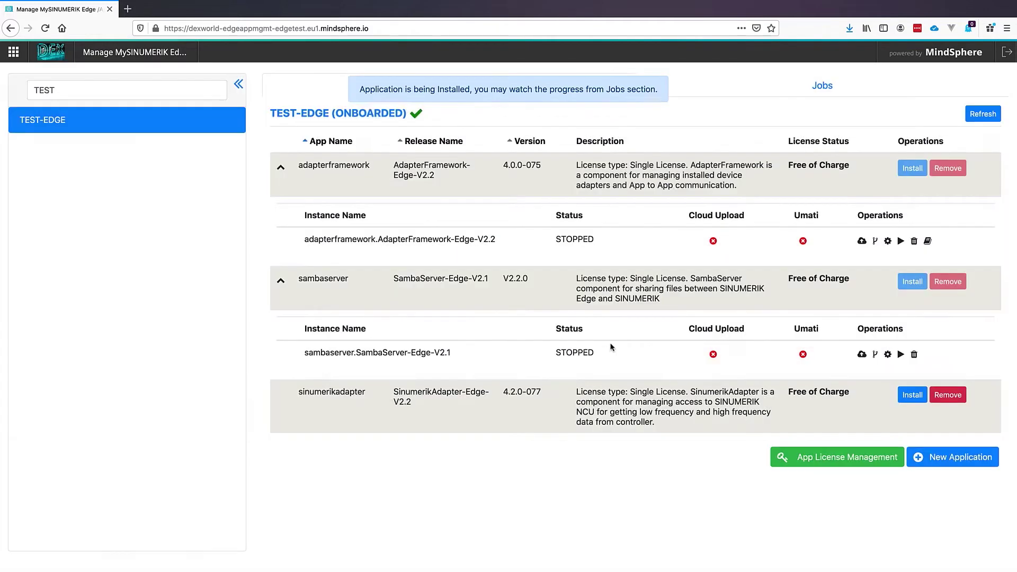
Step: Refresh the Configure jobs until all three read CONFIGURED OK, then reload the app list
click(824, 87)
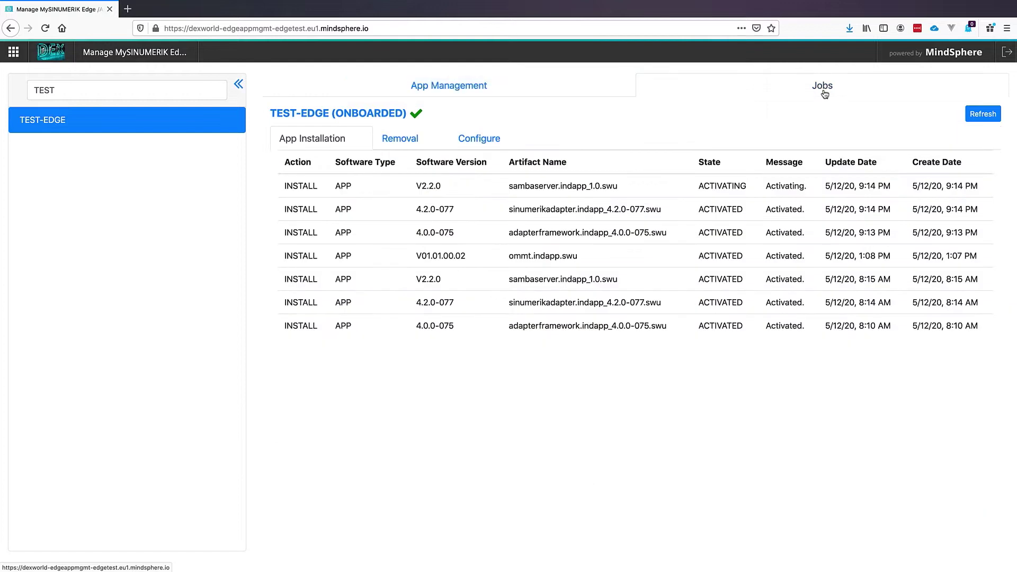
click(487, 141)
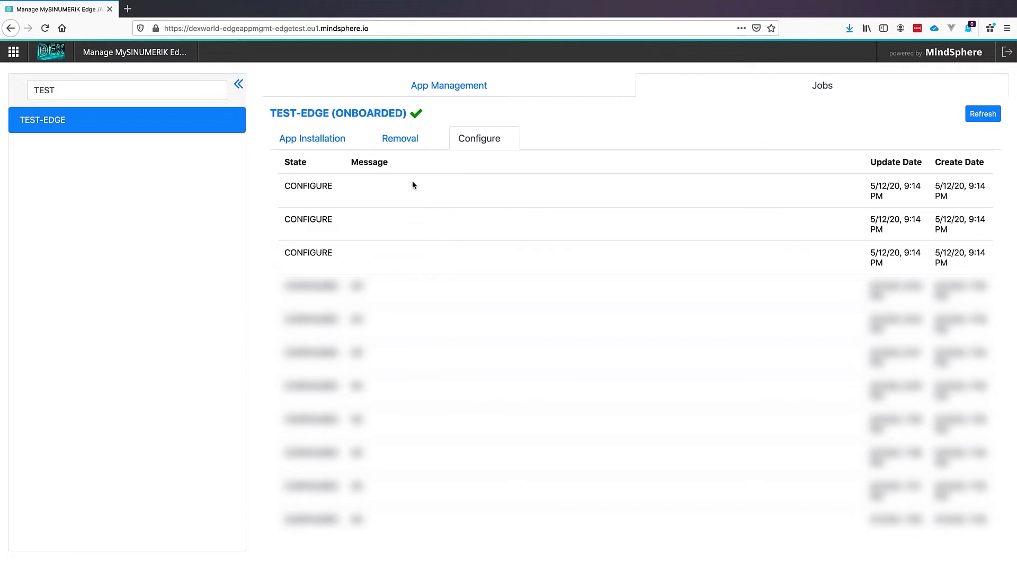
click(983, 114)
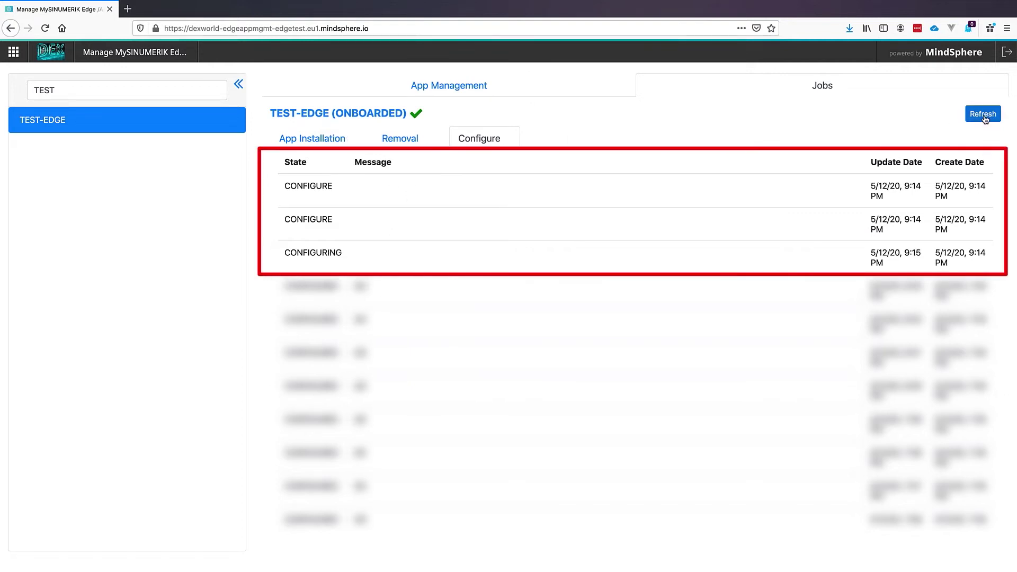
click(983, 115)
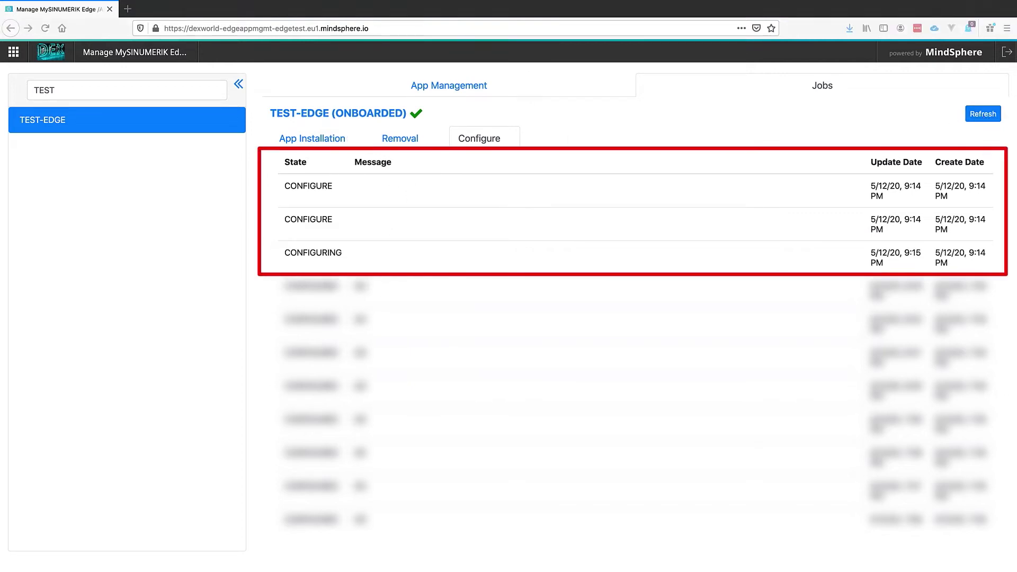
click(984, 114)
click(983, 114)
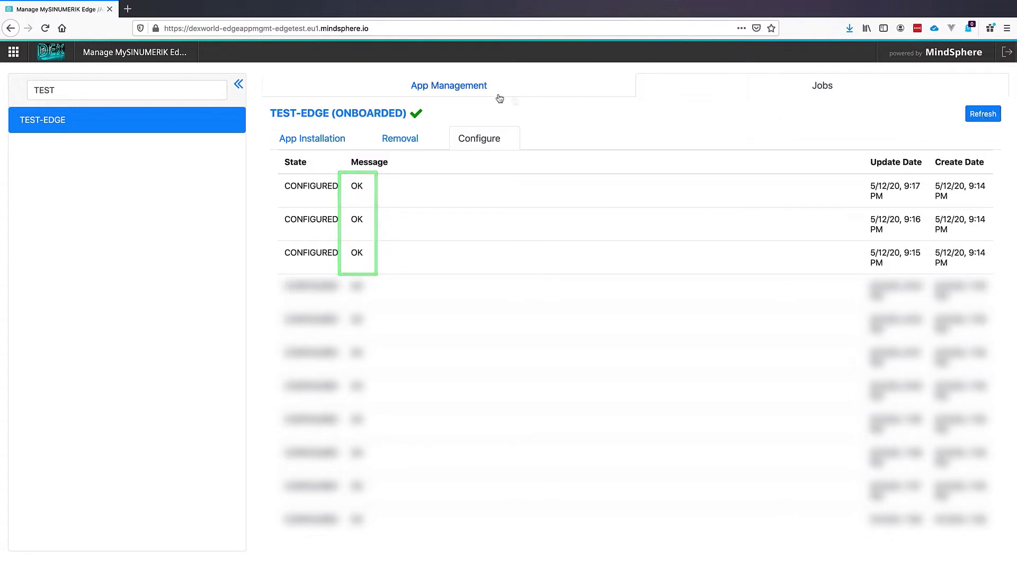
click(443, 88)
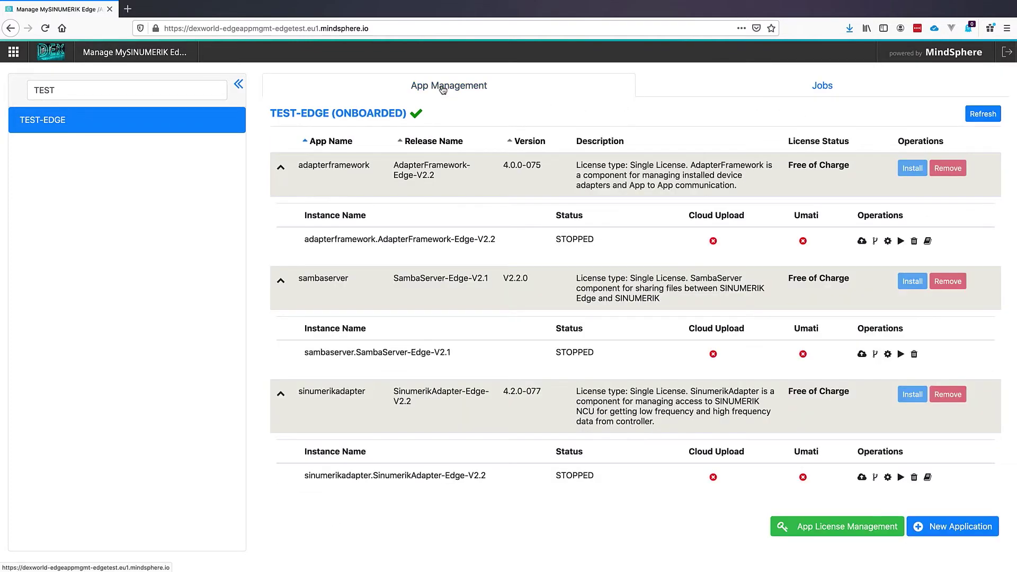
click(987, 115)
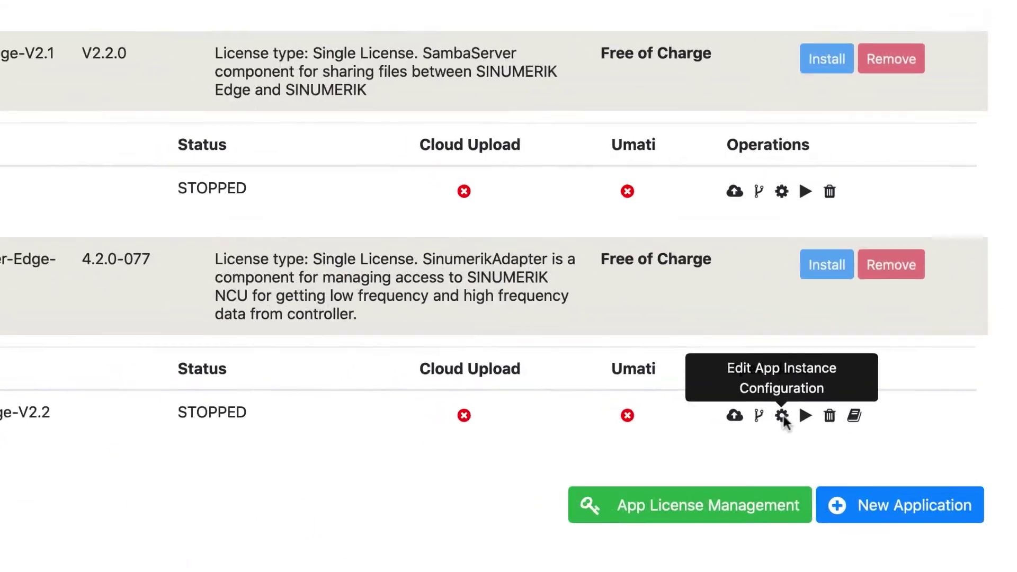
Step: Open the sinumerikadapter instance's Config Edit and select its empty serialNumber value
click(758, 406)
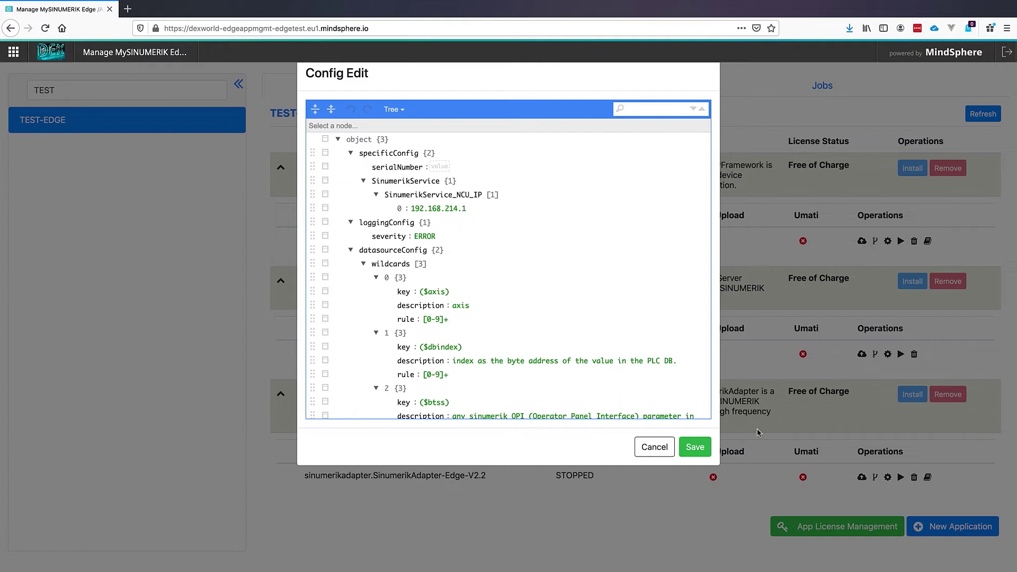
click(440, 167)
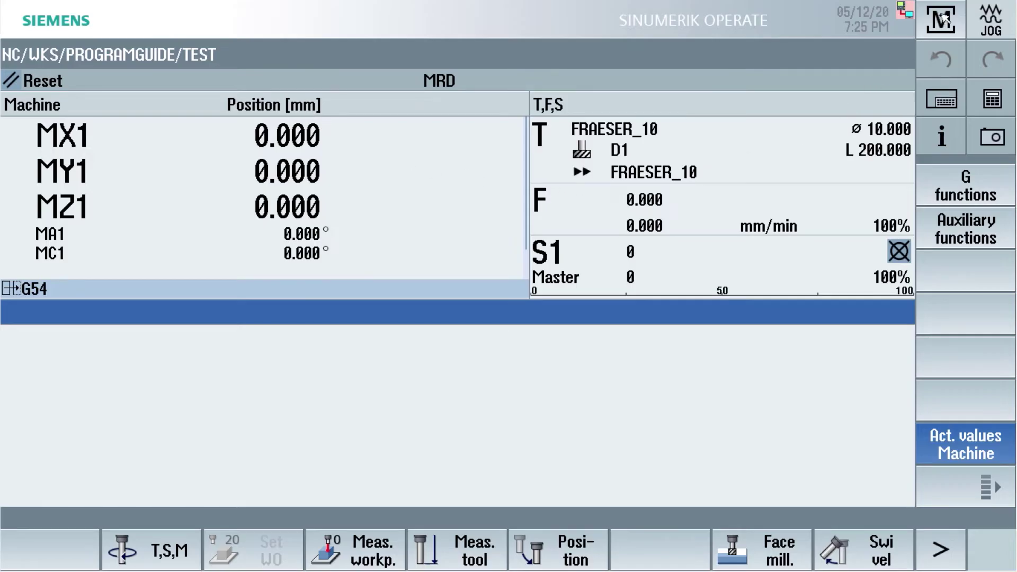
Step: Navigate from the Machine screen through Setup to the Licenses page to find the CF card serial
click(940, 19)
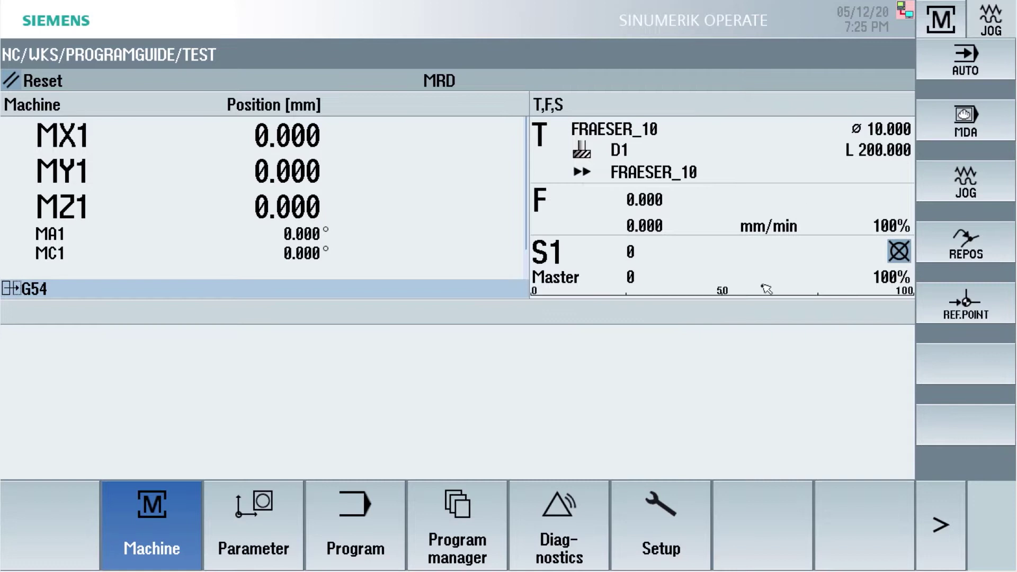
click(660, 546)
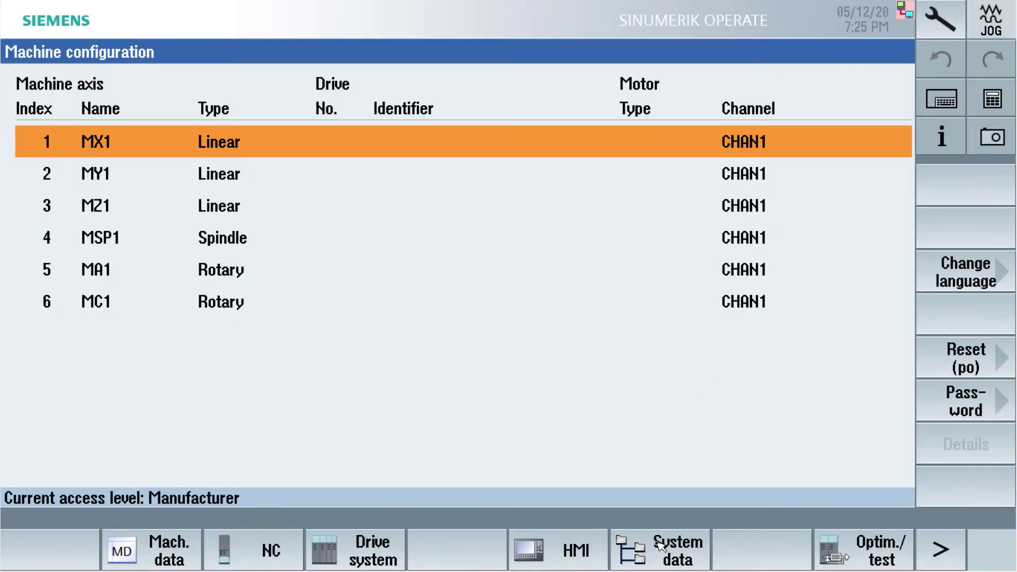
click(952, 557)
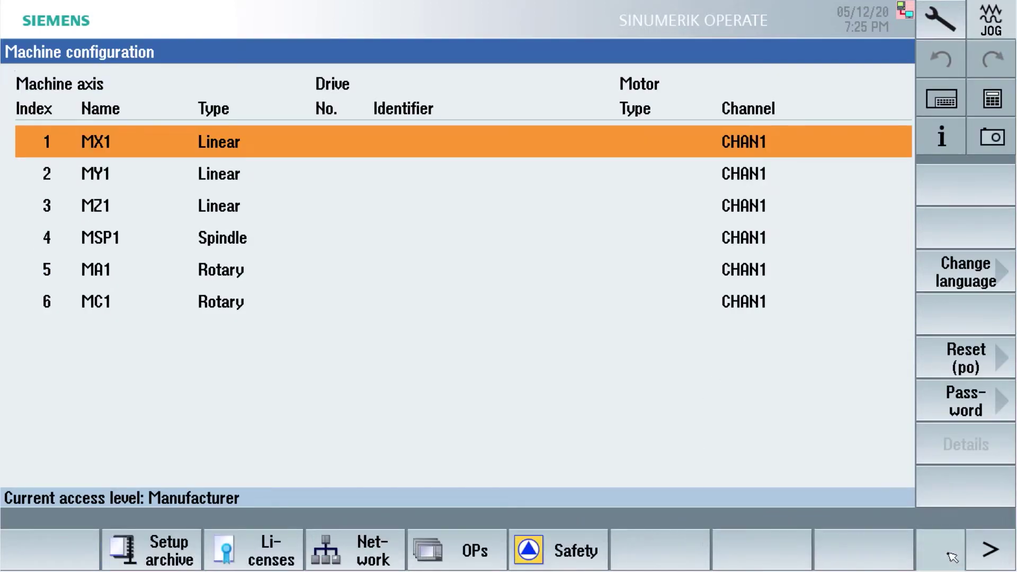
click(275, 559)
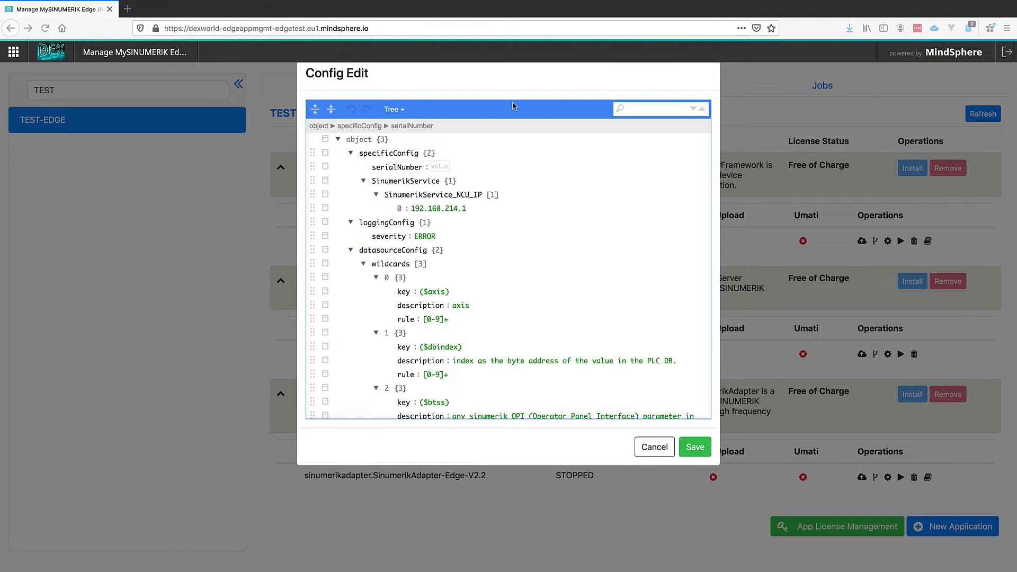
Step: Paste the CF card serial number into sinumerikadapter's serialNumber field and save the configuration
click(442, 168)
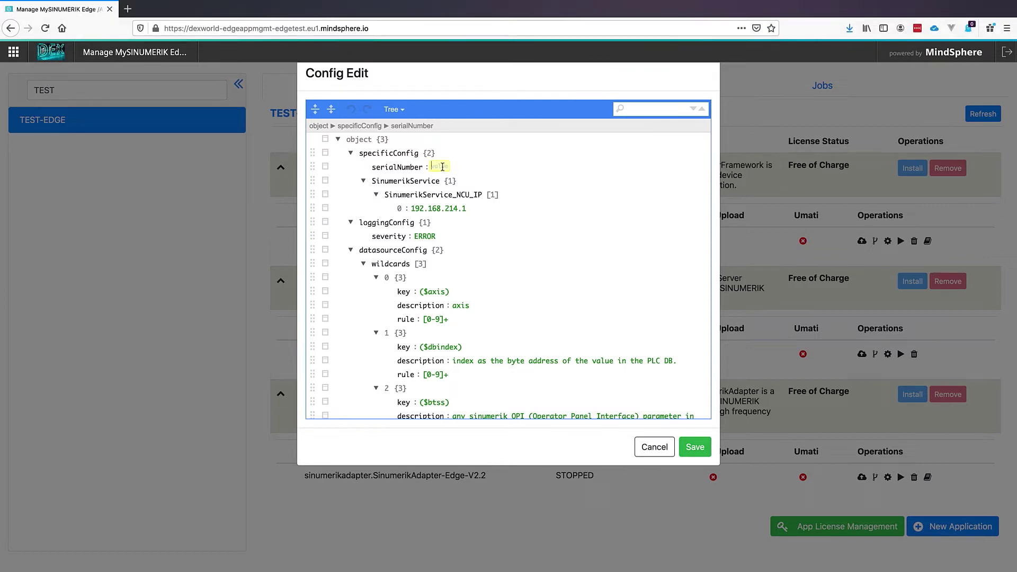
key(ctrl+v)
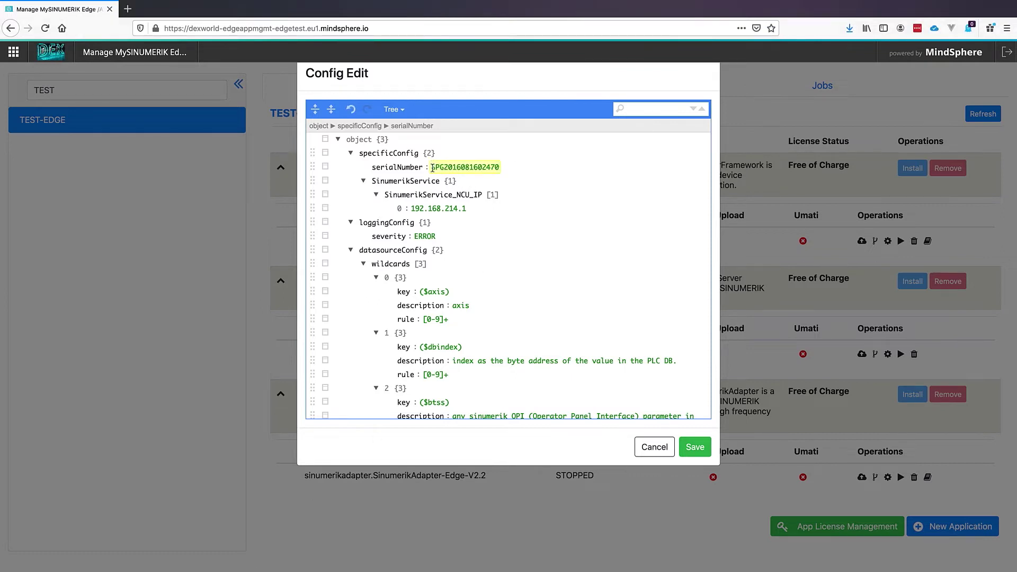
drag(432, 168, 506, 168)
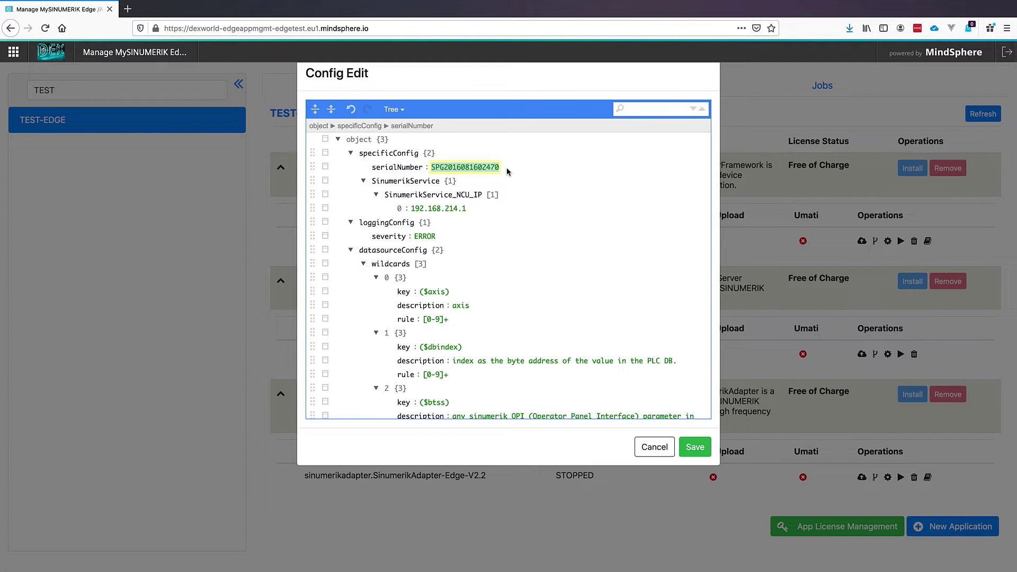
click(699, 451)
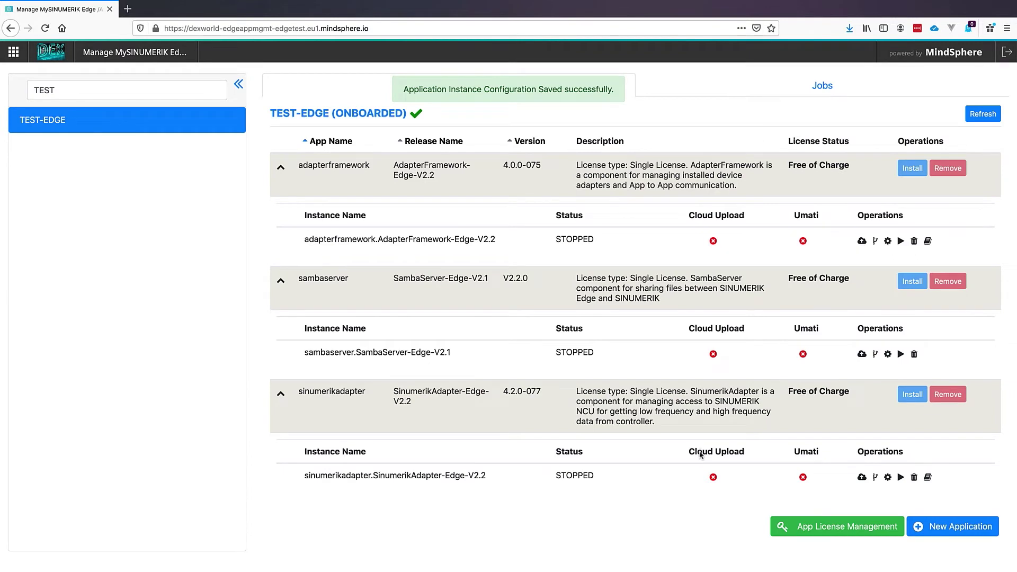
Step: In the sambaserver Config Edit, overwrite the samba username and password with new credentials and save
click(888, 355)
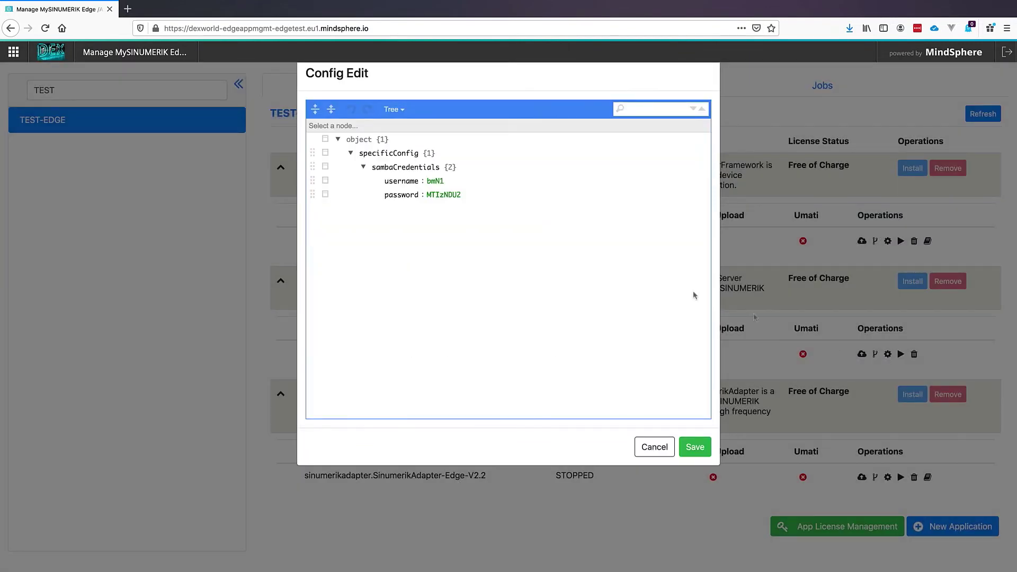
click(435, 180)
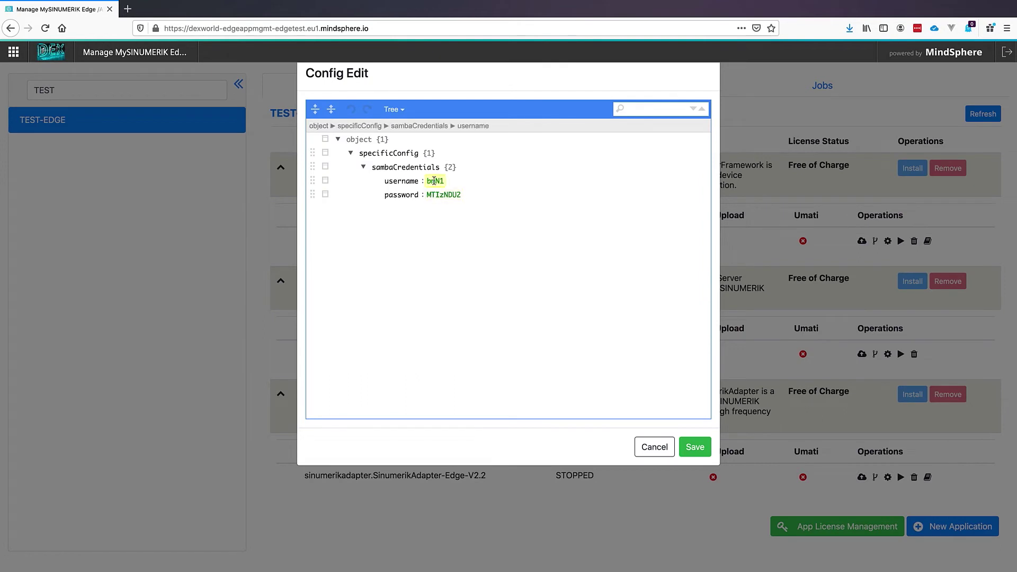
double_click(434, 181)
double_click(437, 195)
key(BackSpace)
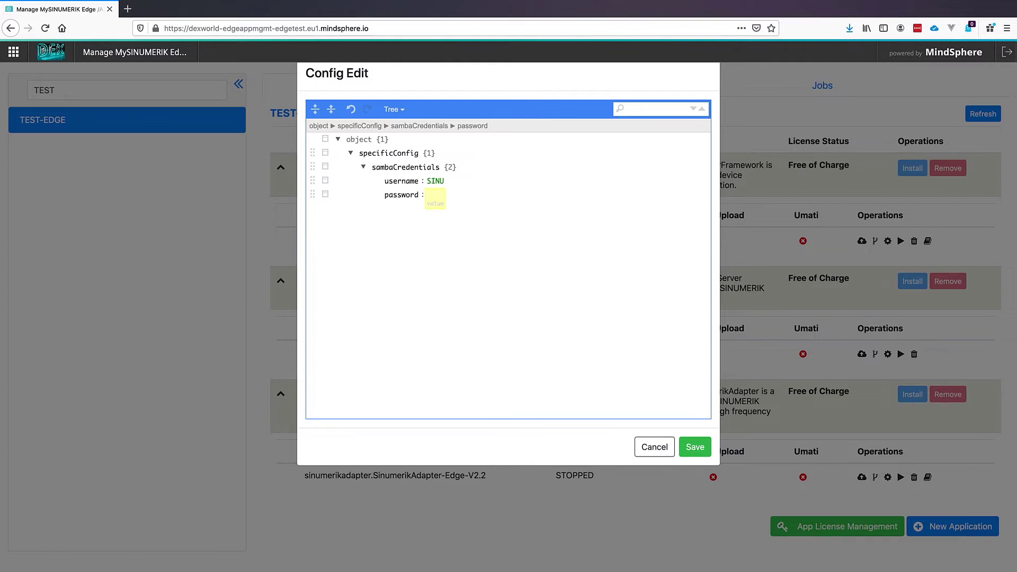
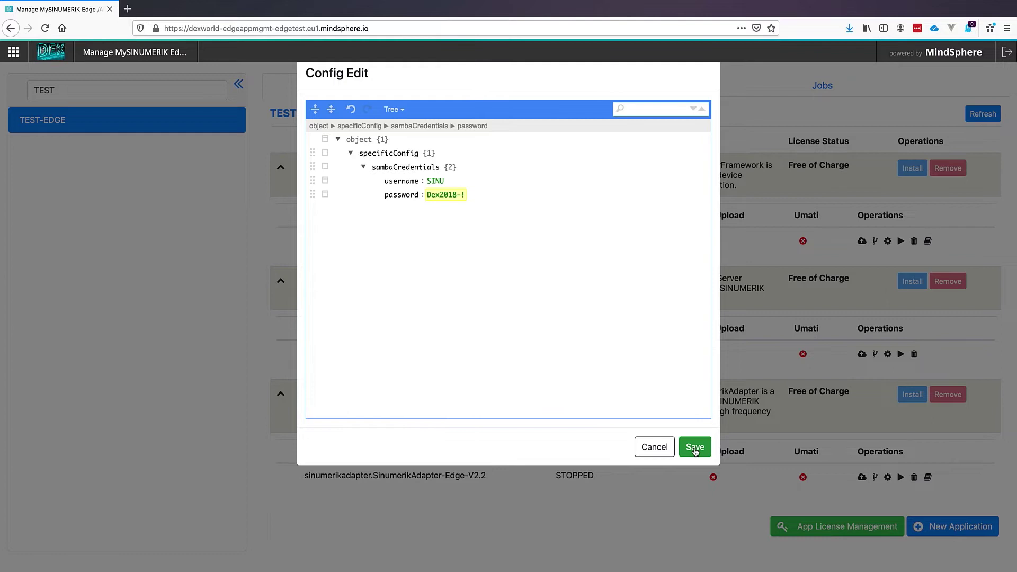
click(694, 448)
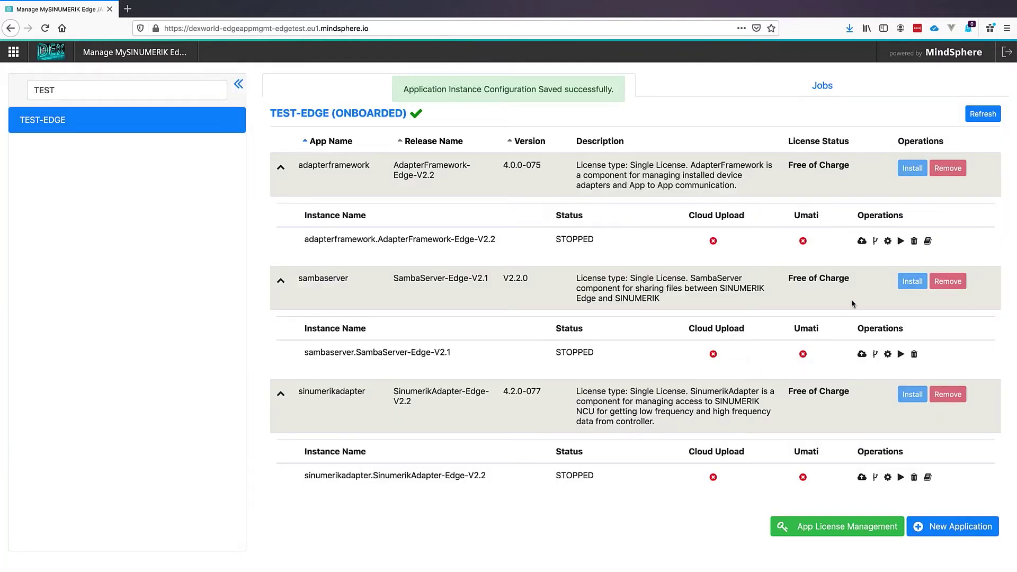
Step: Start and confirm the adapterframework, sambaserver and sinumerikadapter instances, then view the Jobs list
click(901, 242)
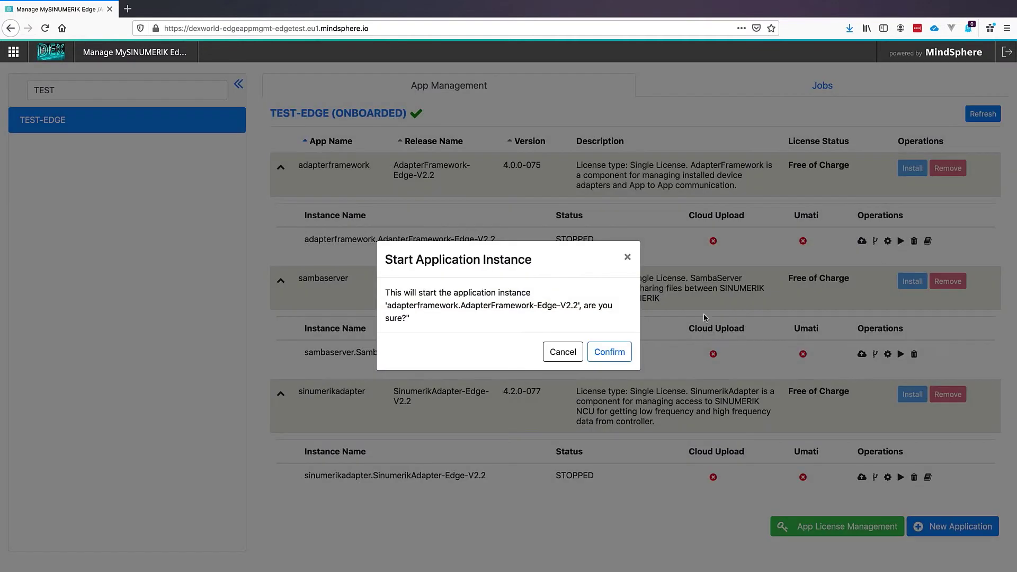
click(609, 352)
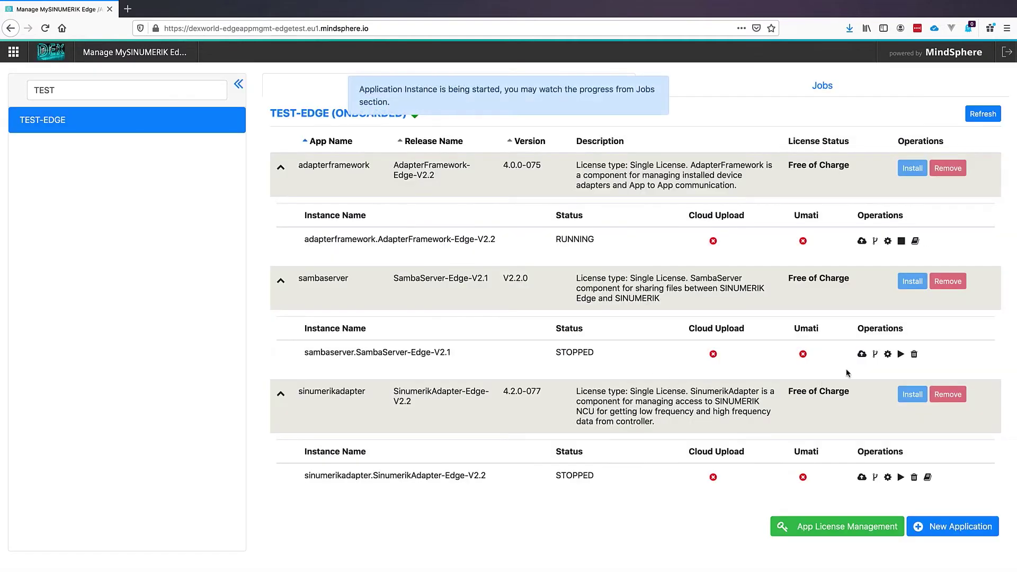
click(901, 355)
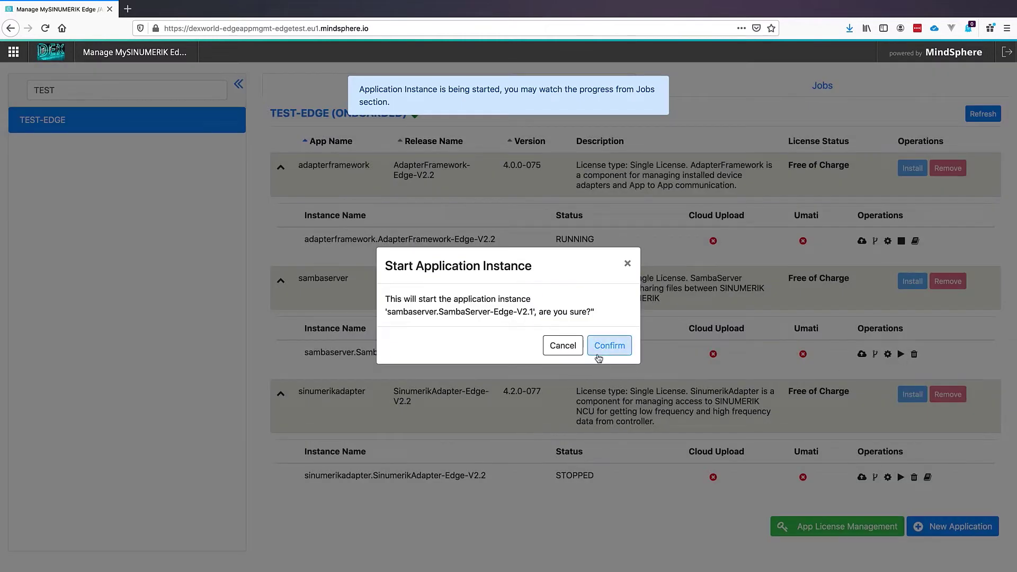
click(608, 350)
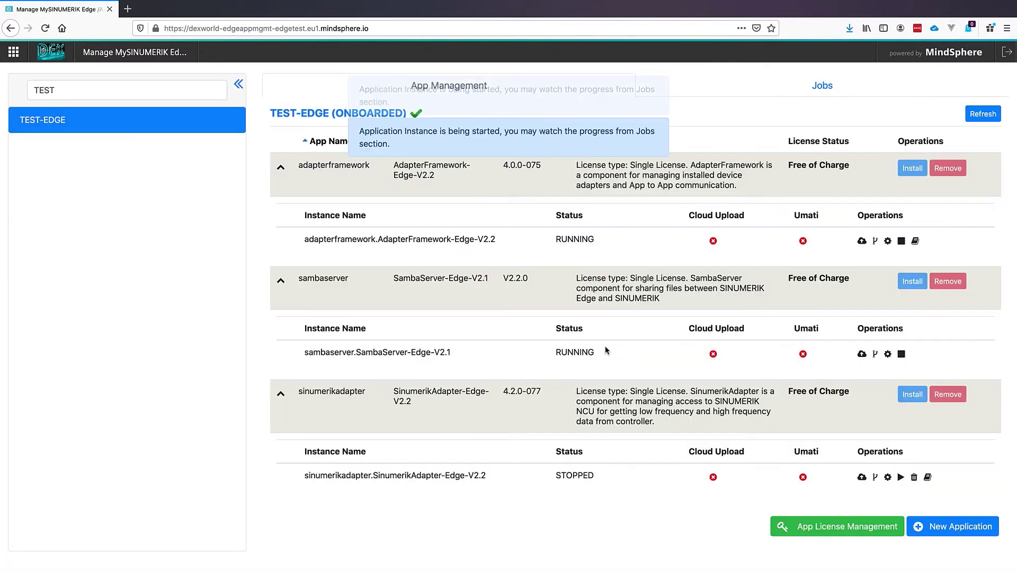
click(901, 478)
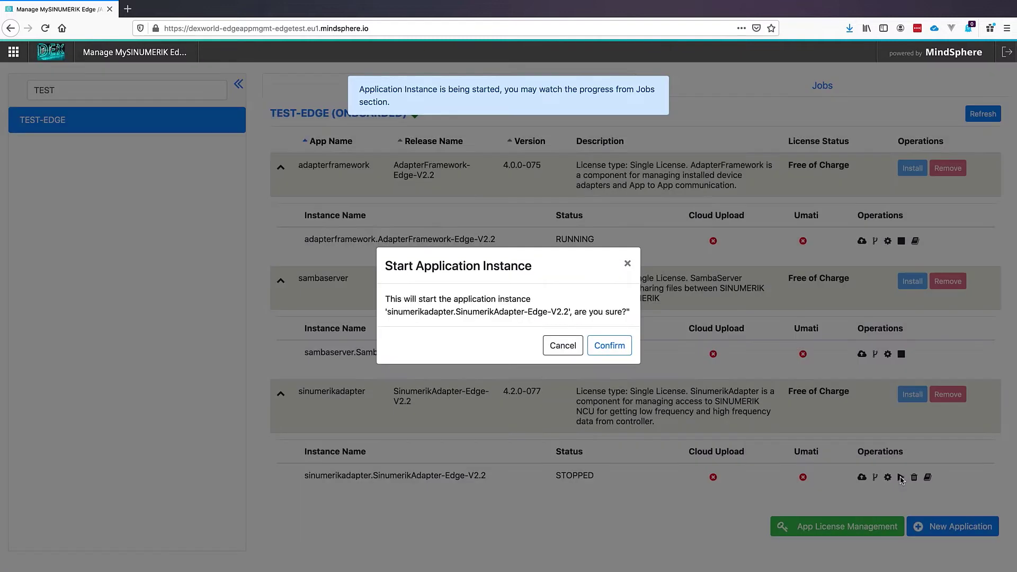
click(609, 347)
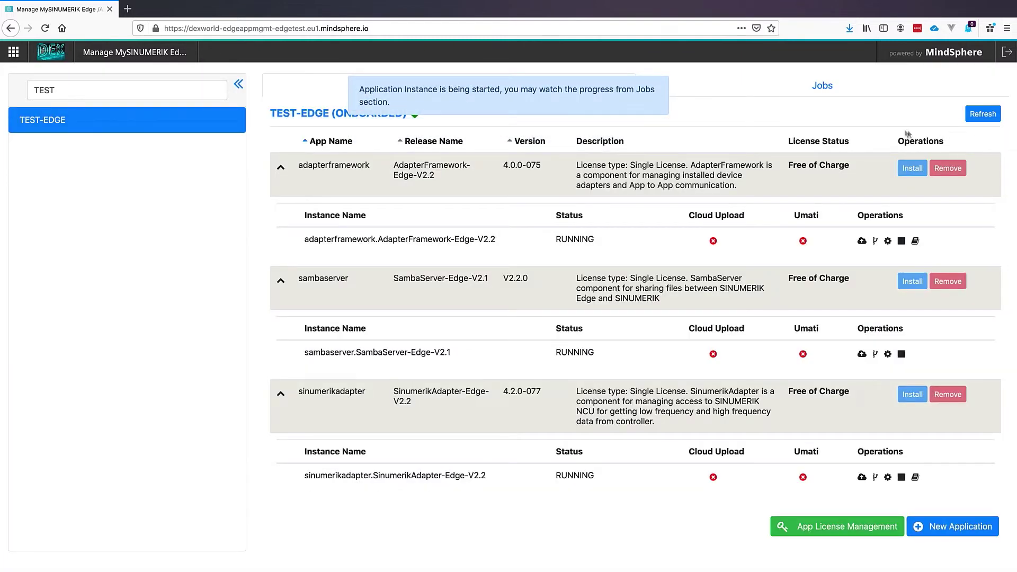
click(819, 92)
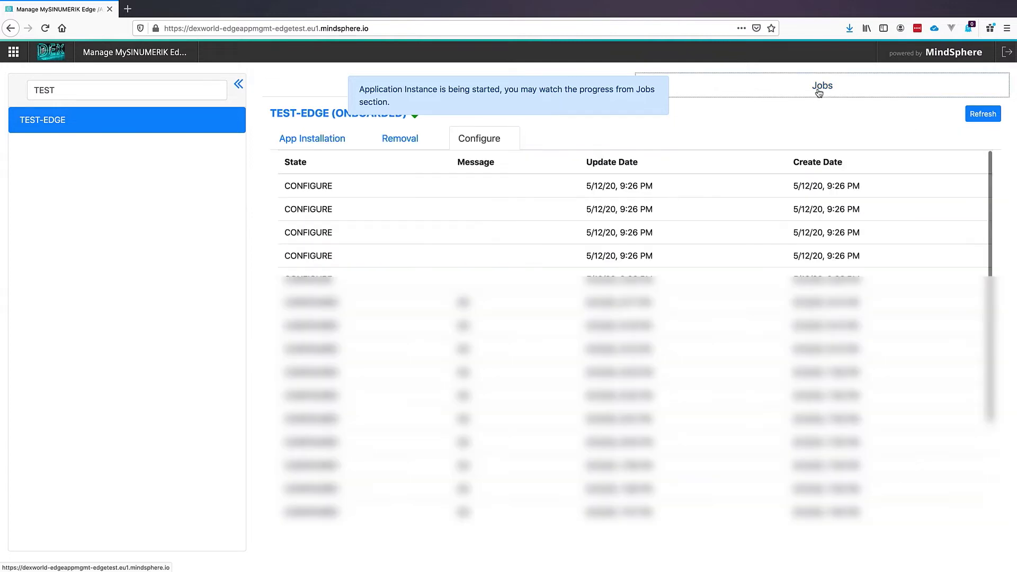
Step: Refresh the Configure jobs until they show CONFIGURED/OK, then return to App Management
click(983, 115)
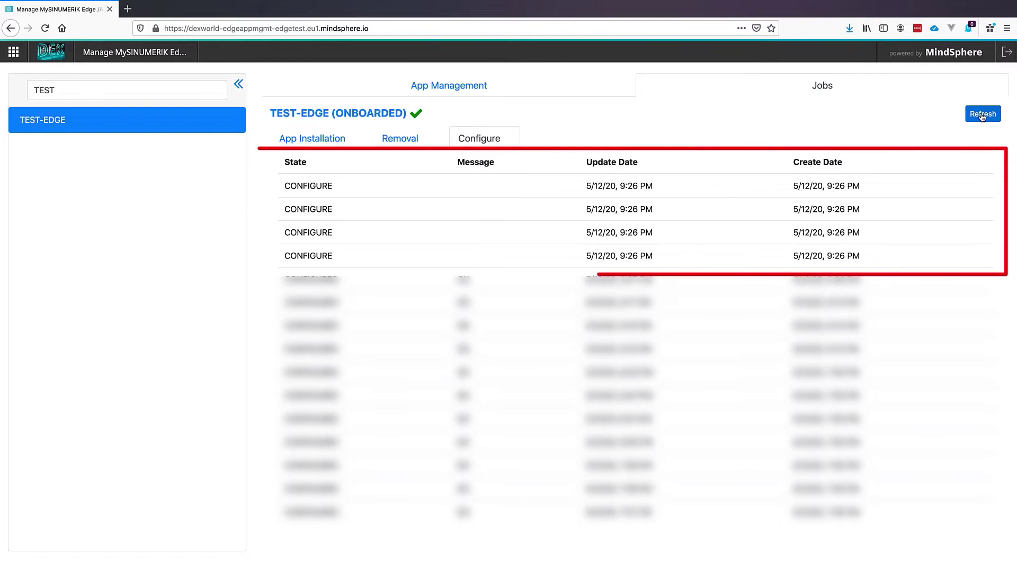
click(982, 115)
click(982, 116)
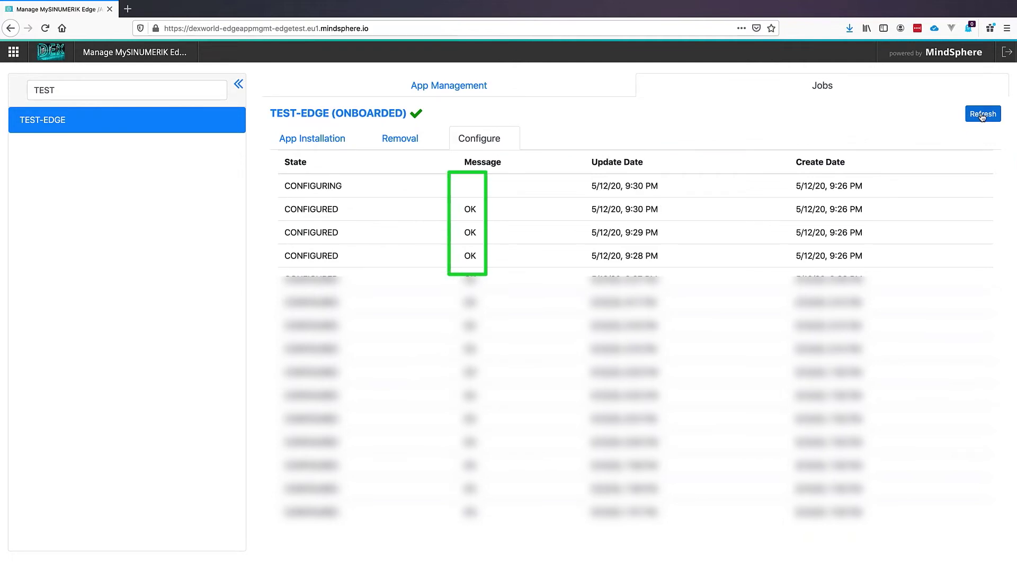
click(982, 114)
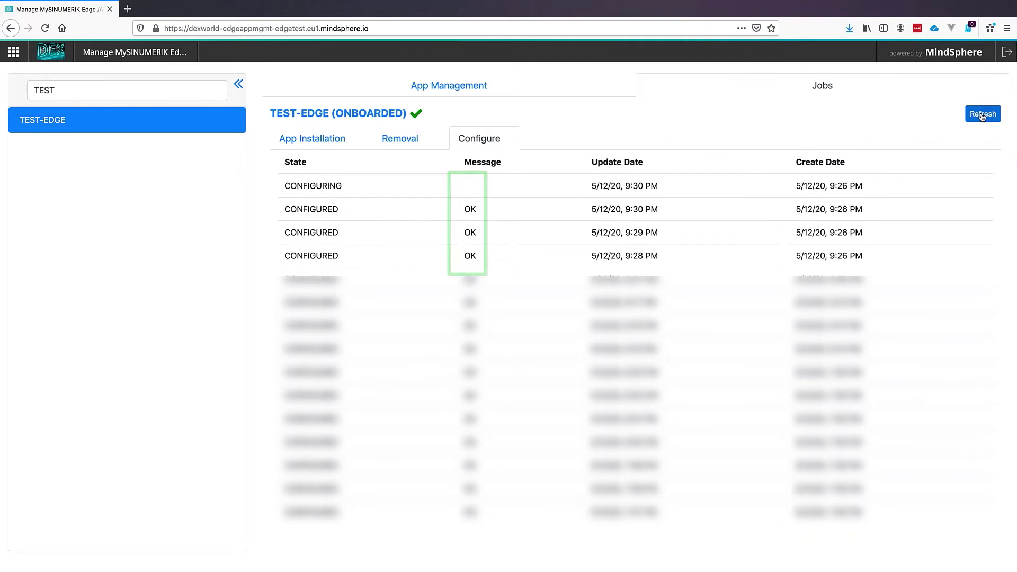
click(982, 116)
click(413, 88)
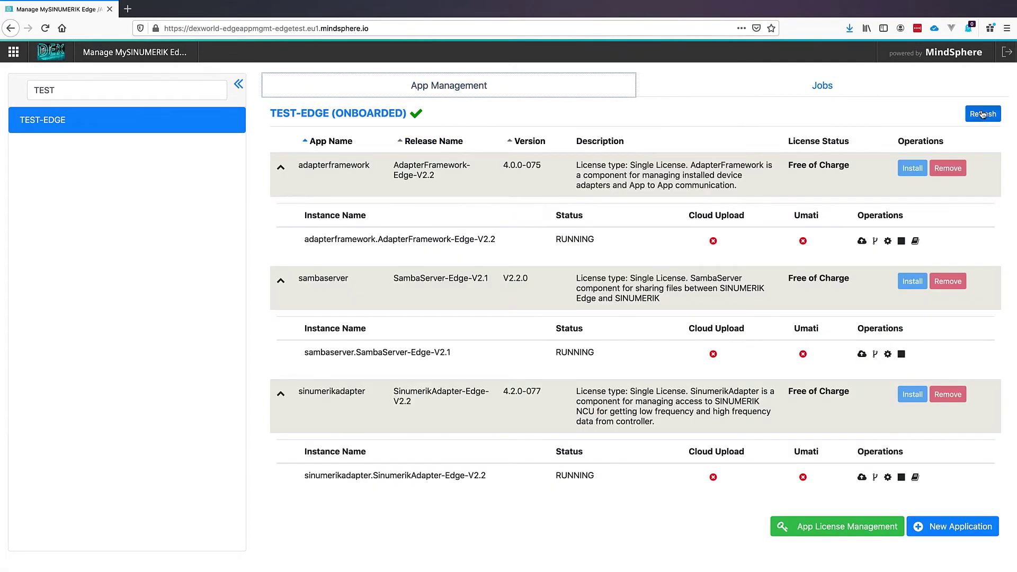
Step: Refresh the app list and collapse the adapterframework, sambaserver and sinumerikadapter detail rows
click(983, 114)
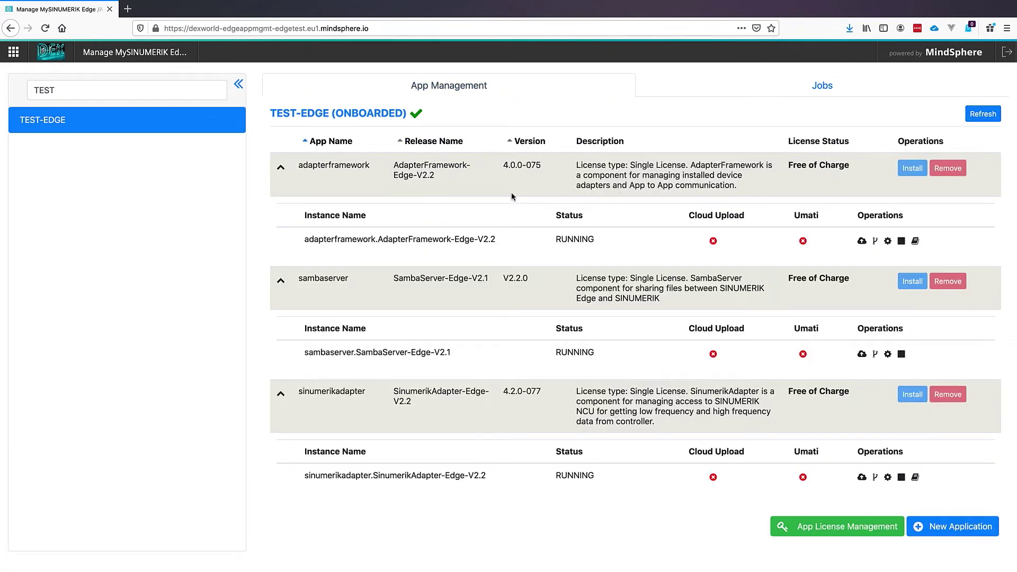
click(281, 168)
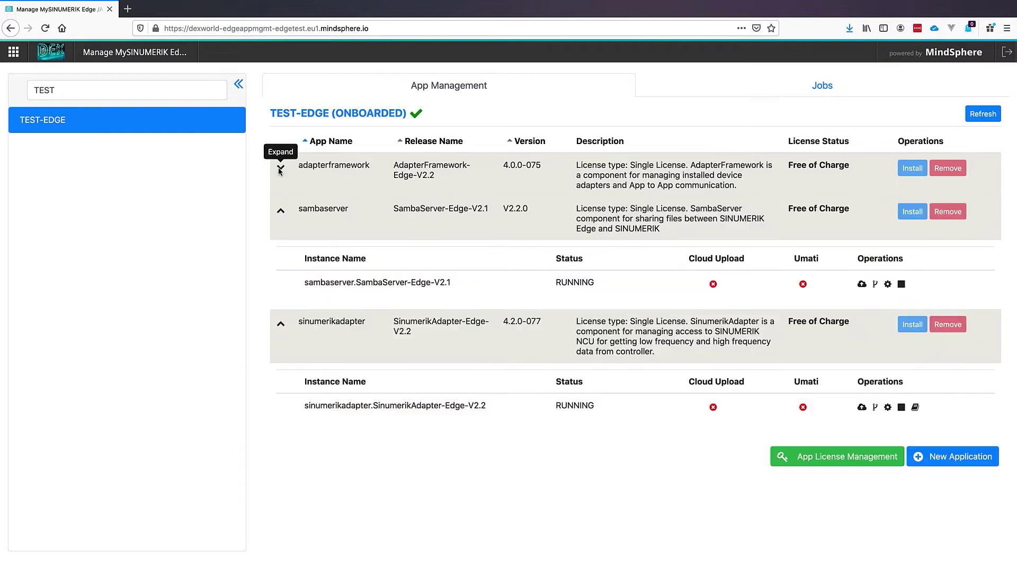
click(280, 212)
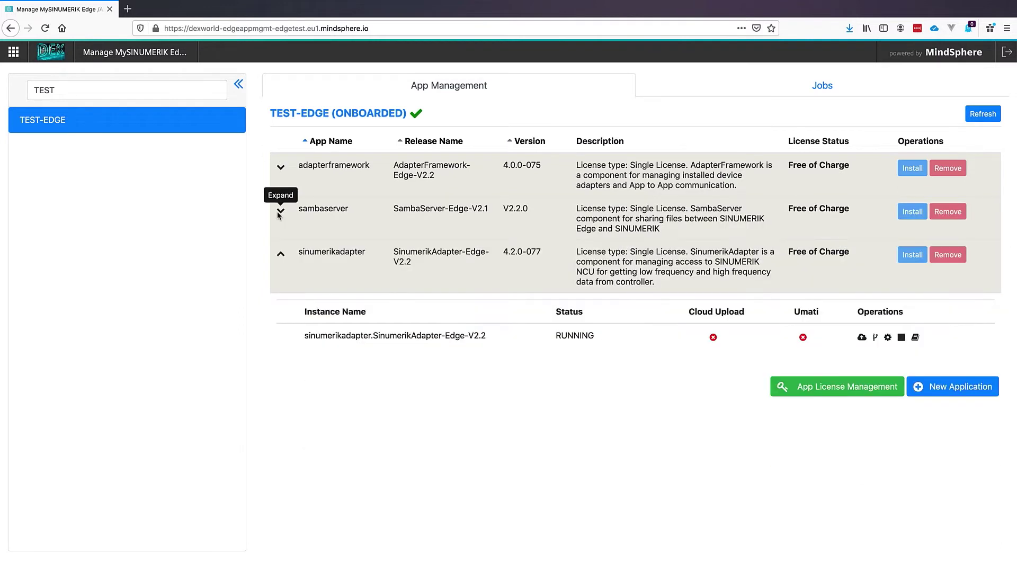
click(280, 257)
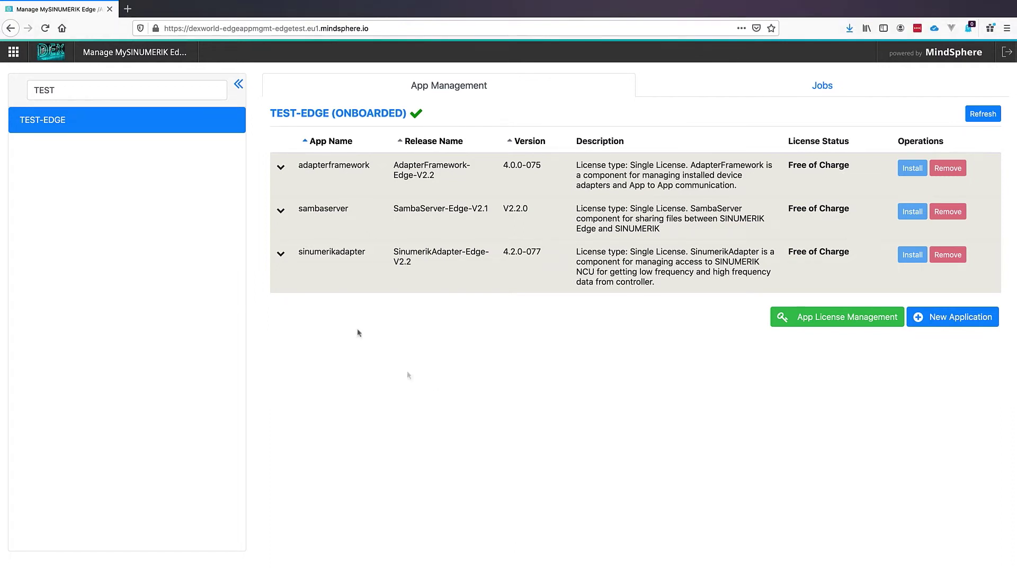
click(127, 9)
text(https://192.168.50.57:5443/diag)
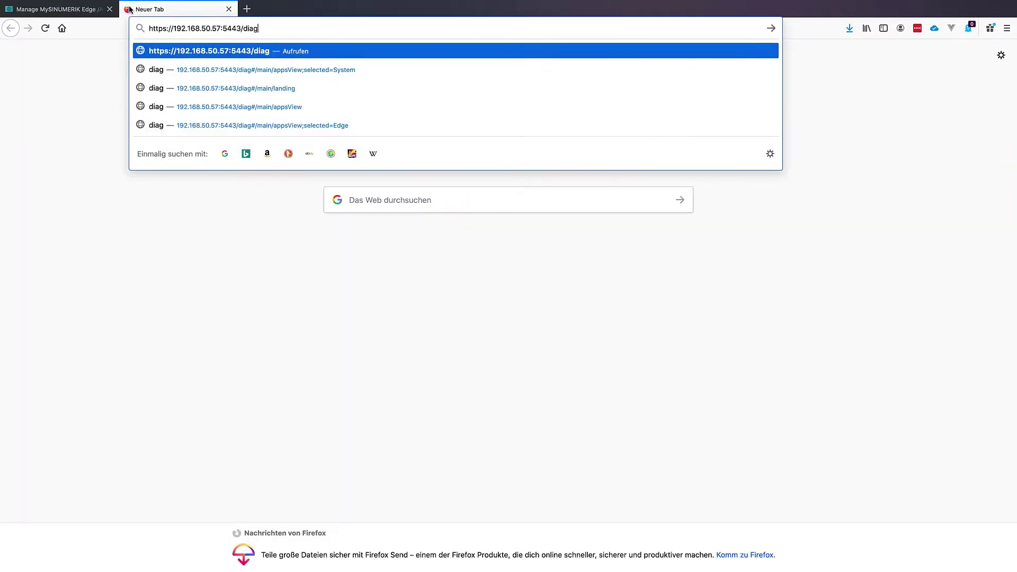
key(Return)
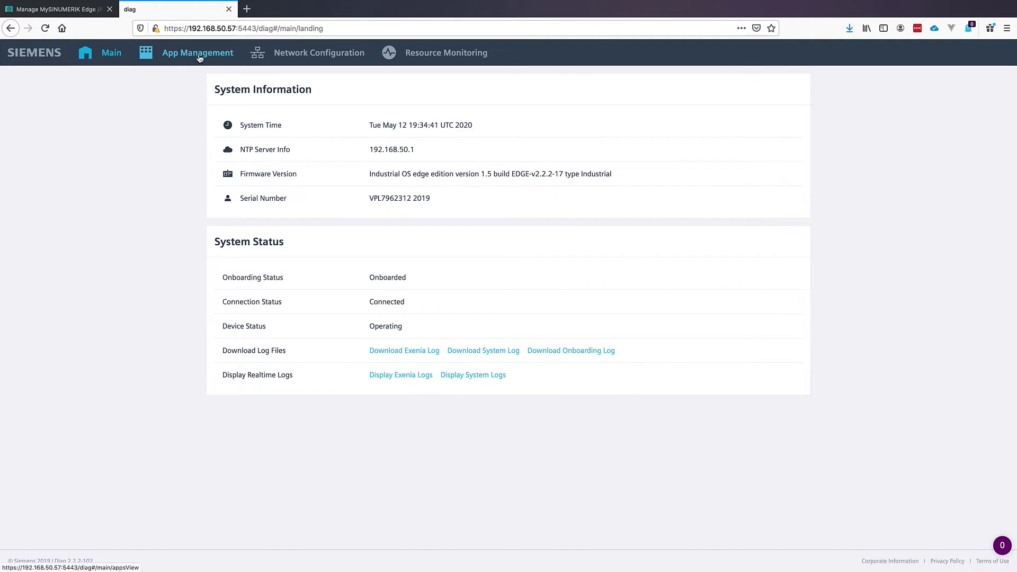
Step: In App Management, scroll the system apps list to check that sambaserver and sinumerikadapter are running
click(200, 59)
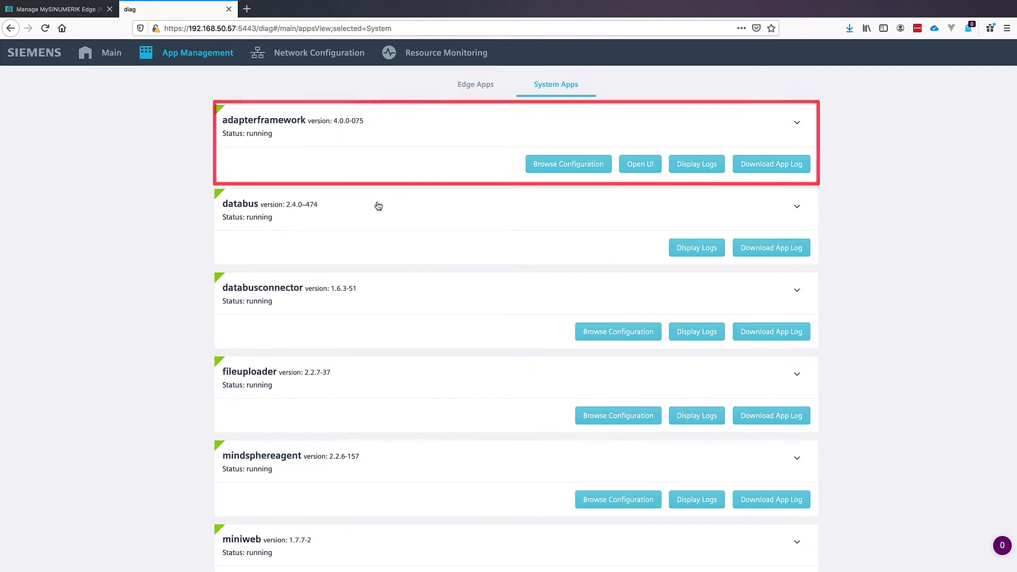
scroll(379, 206, down, 1)
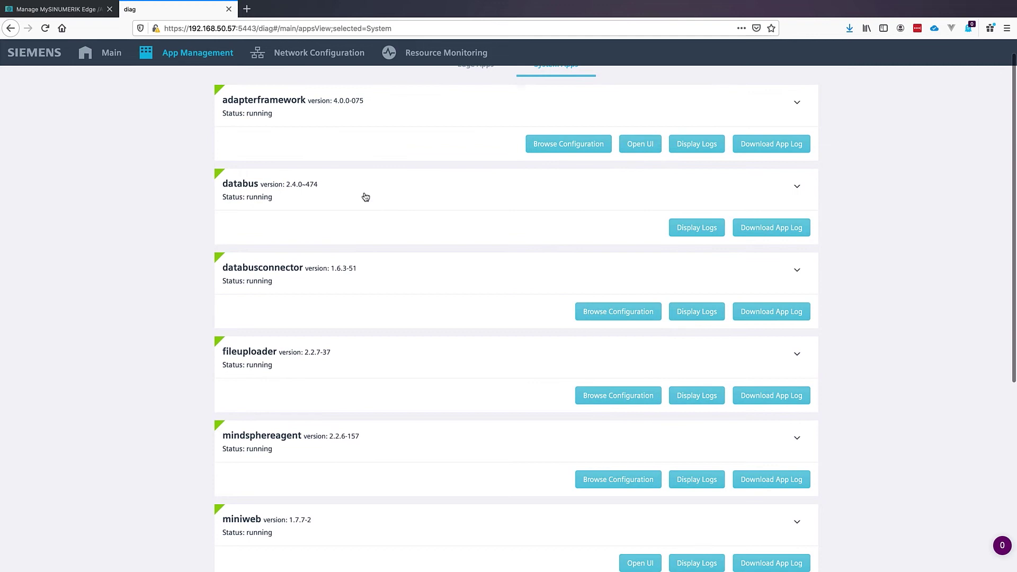
scroll(365, 197, down, 3)
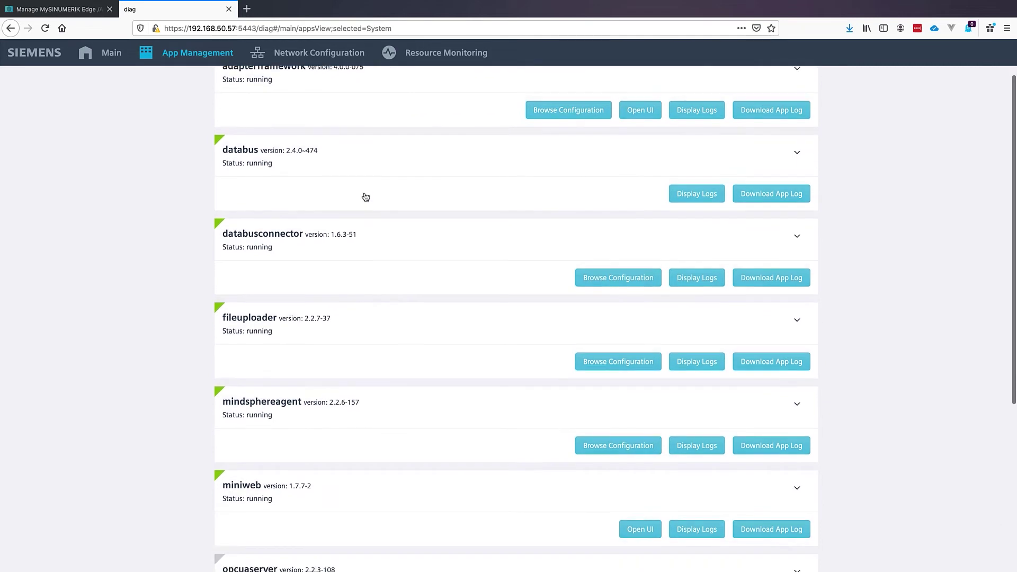
scroll(366, 197, down, 2)
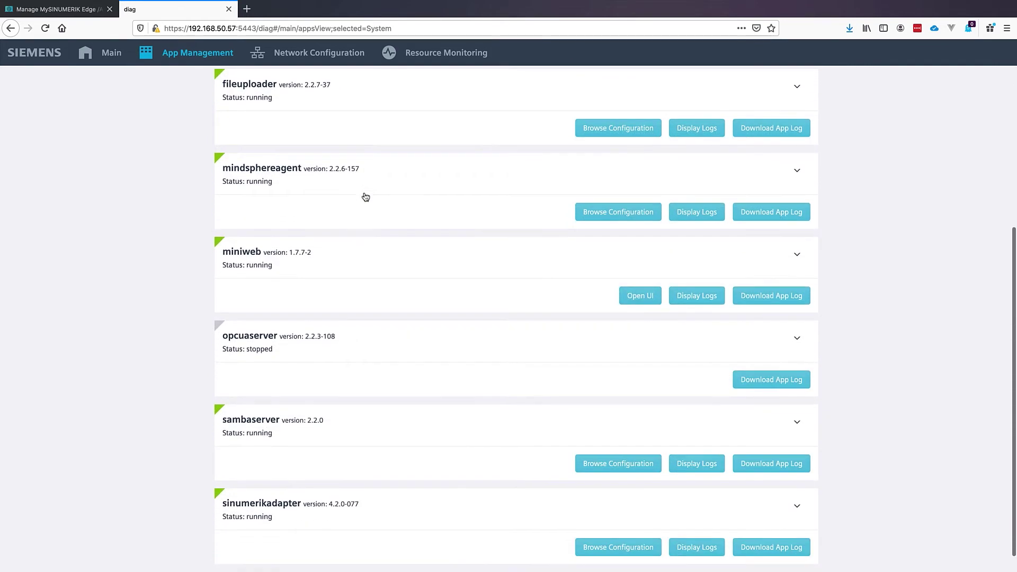
scroll(365, 196, down, 1)
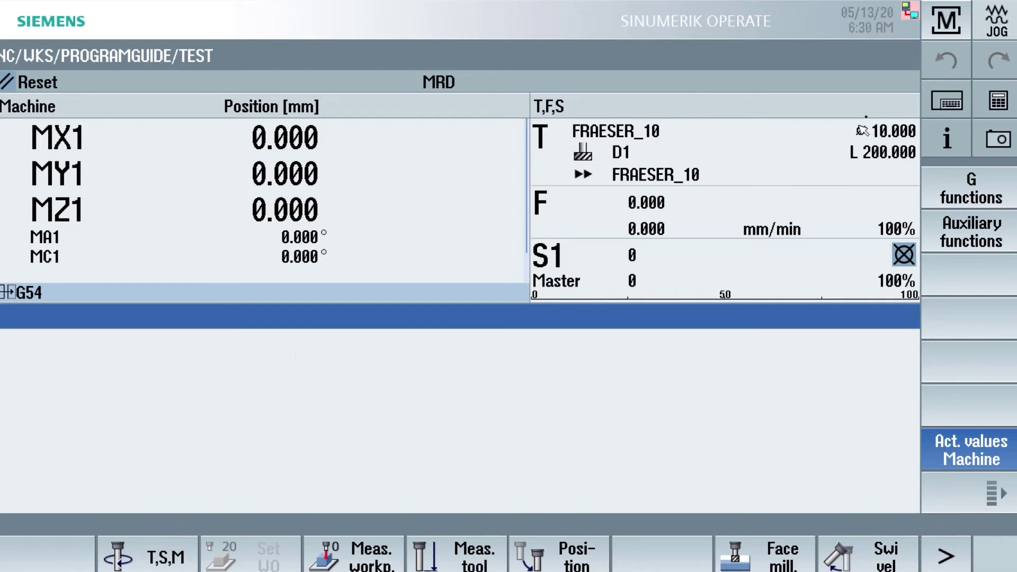
Step: Under Setup > HMI > Log. drives, change drive 5's type to NW Windows
click(944, 21)
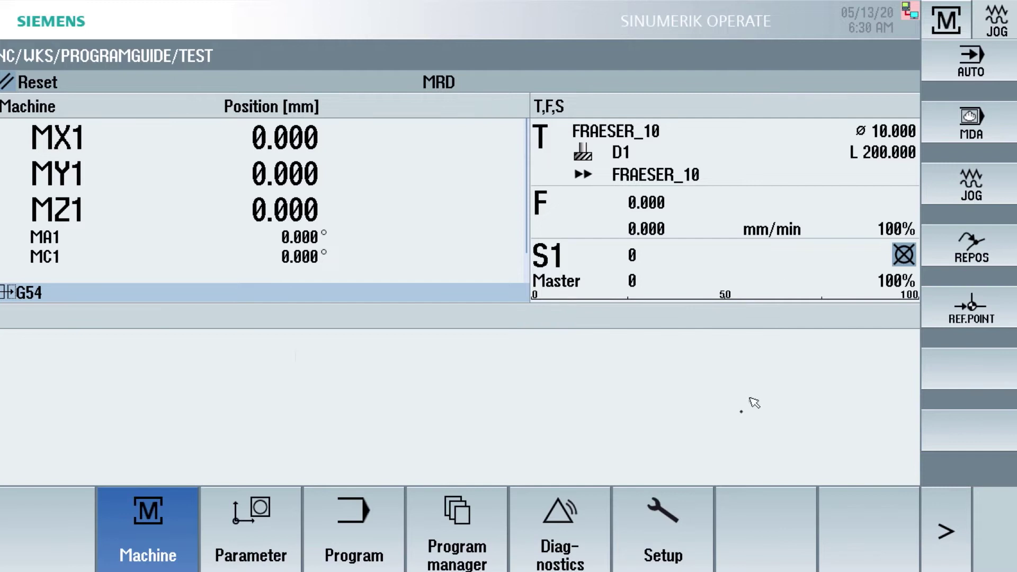
click(670, 540)
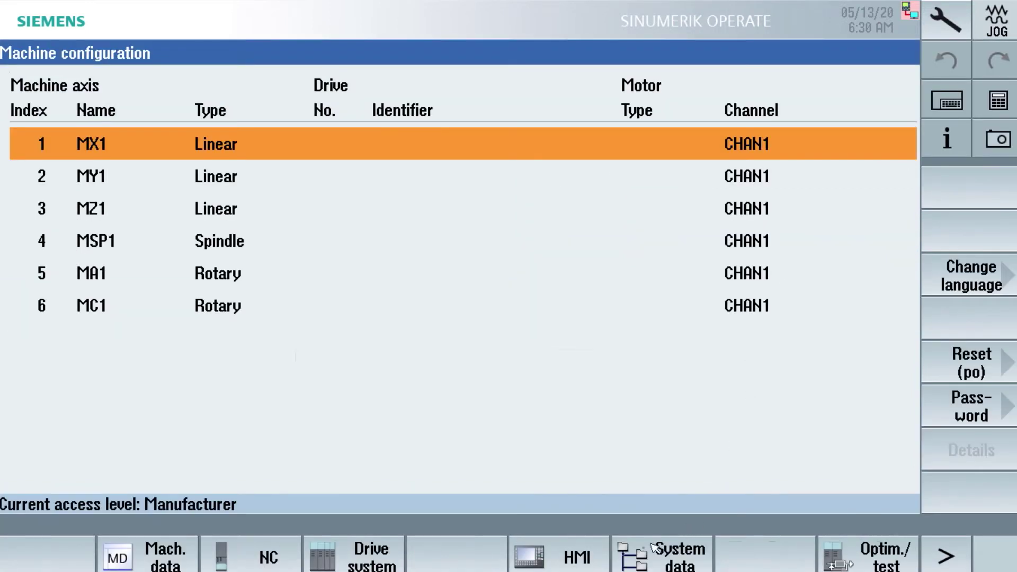
click(571, 566)
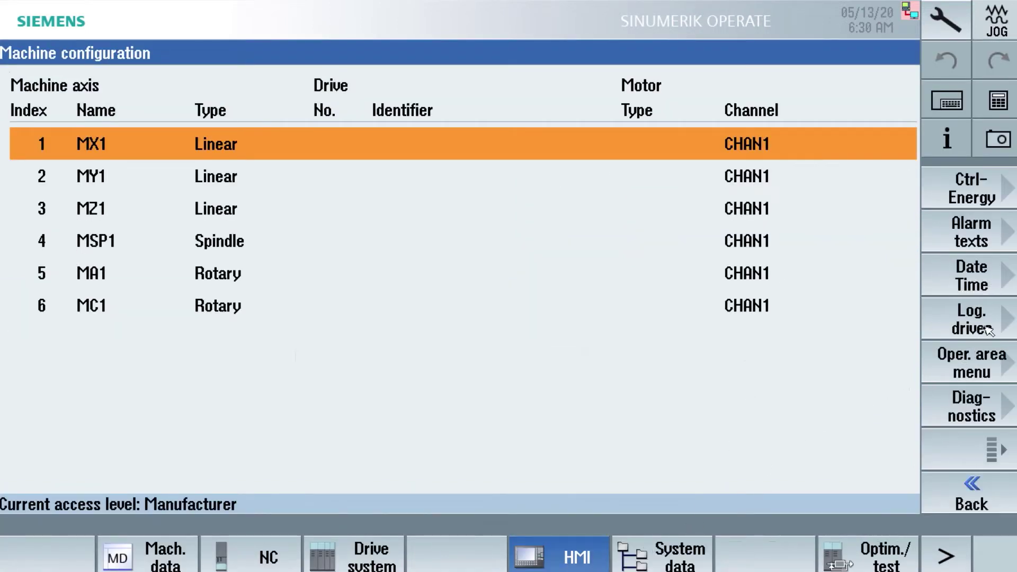
click(988, 330)
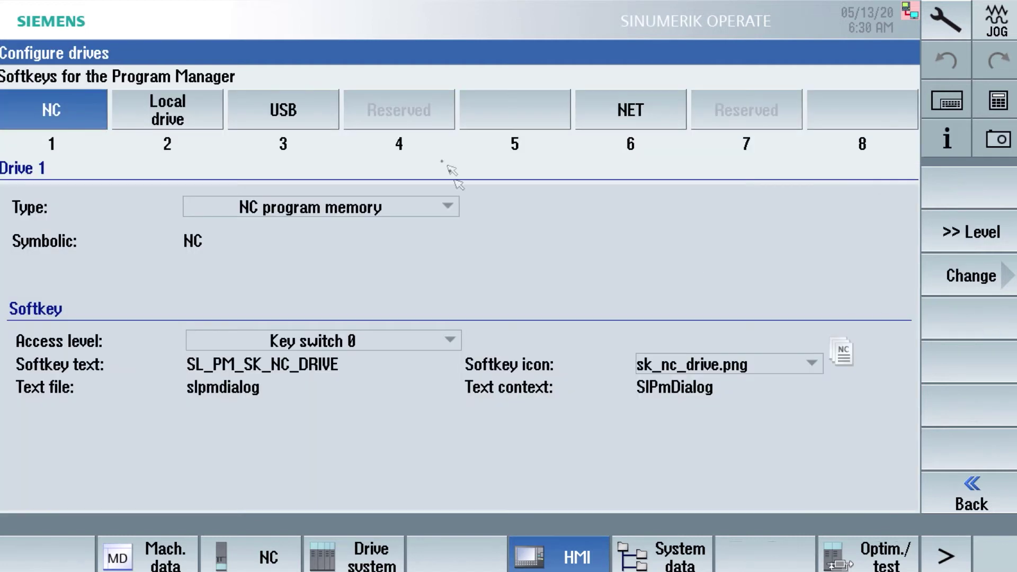
click(533, 113)
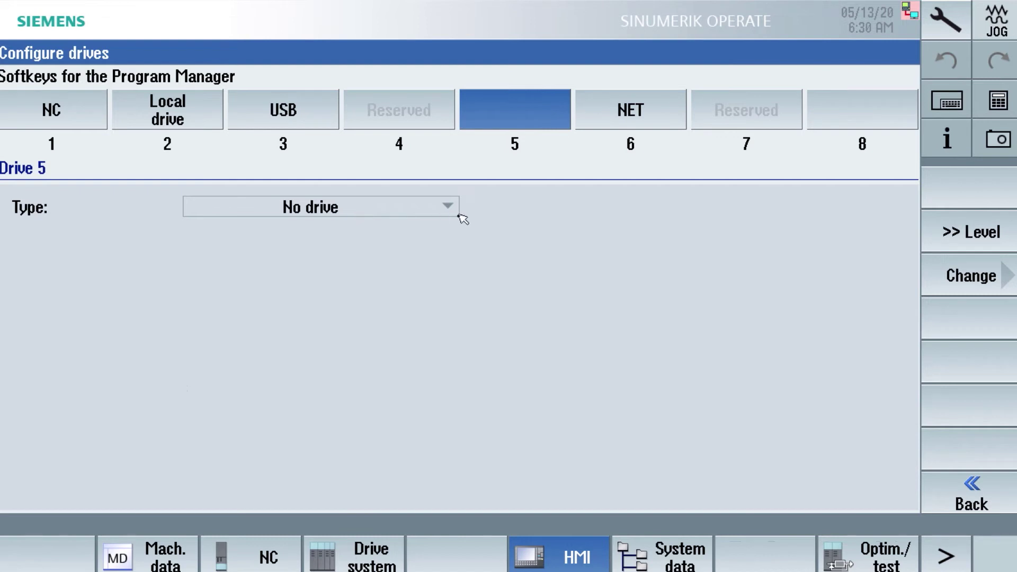
click(942, 283)
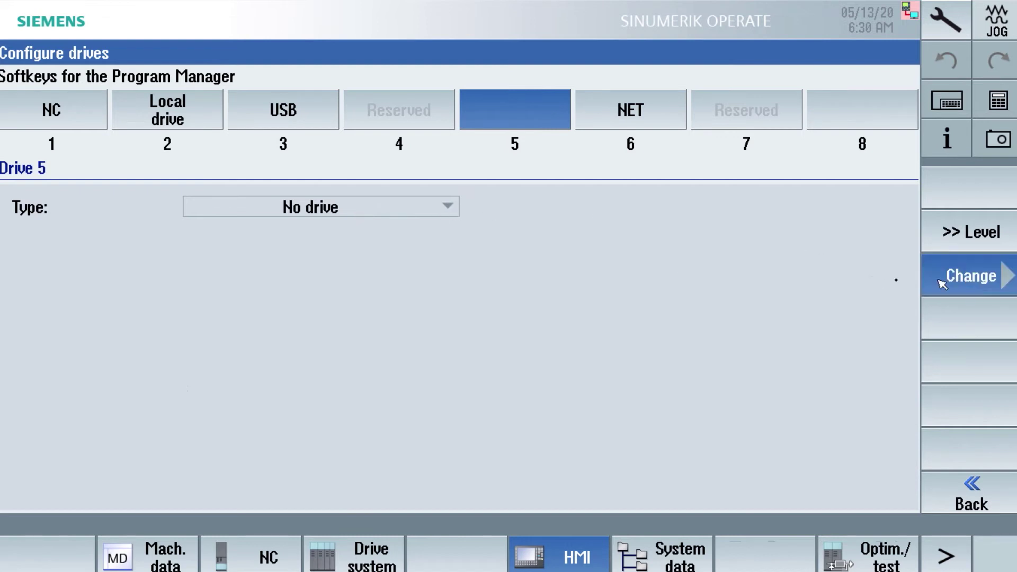
click(363, 212)
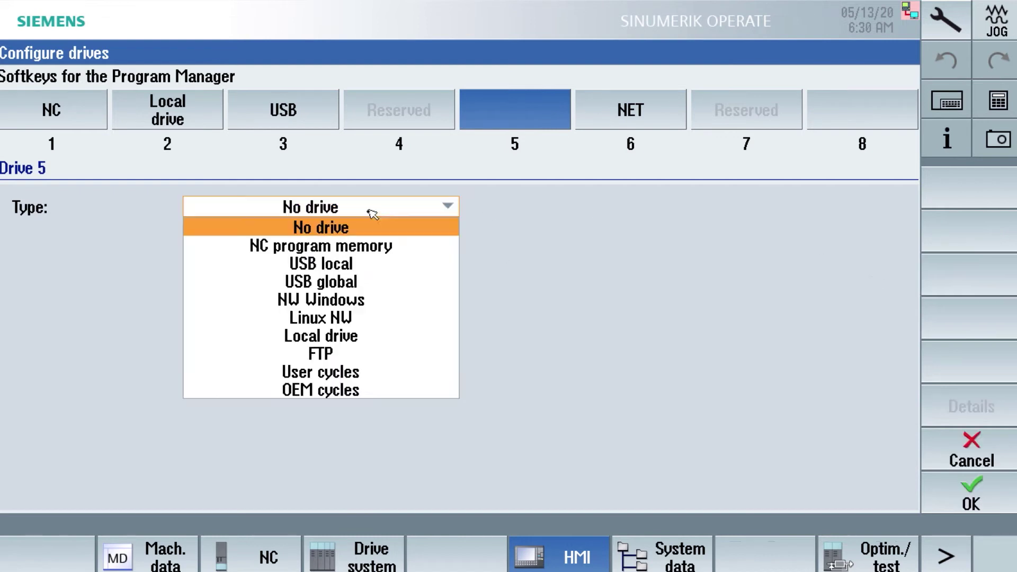
click(349, 300)
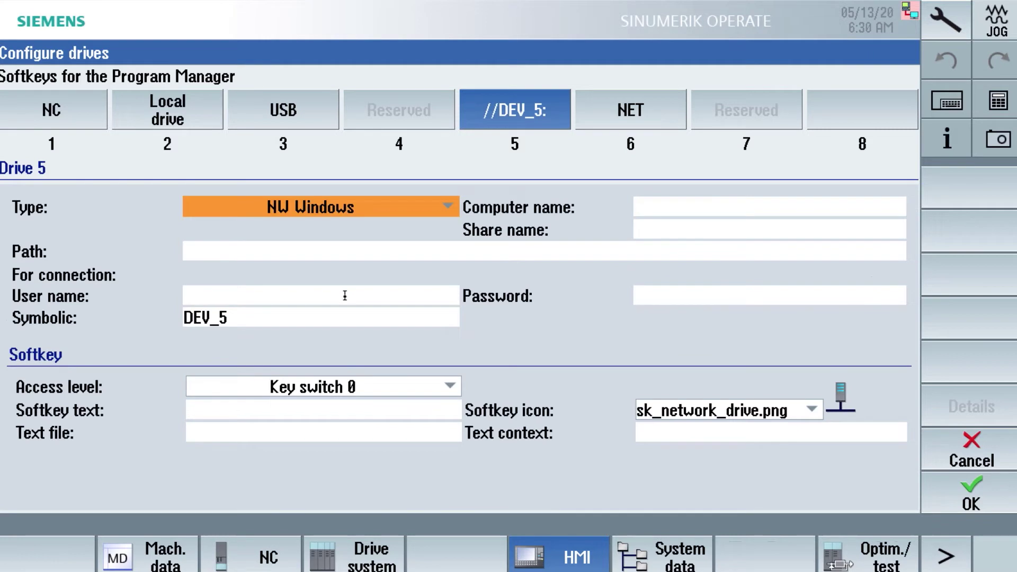
Step: Set drive 5's network computer to 192.168.214.249 and its share name to 'share'
click(701, 206)
text(192.1)
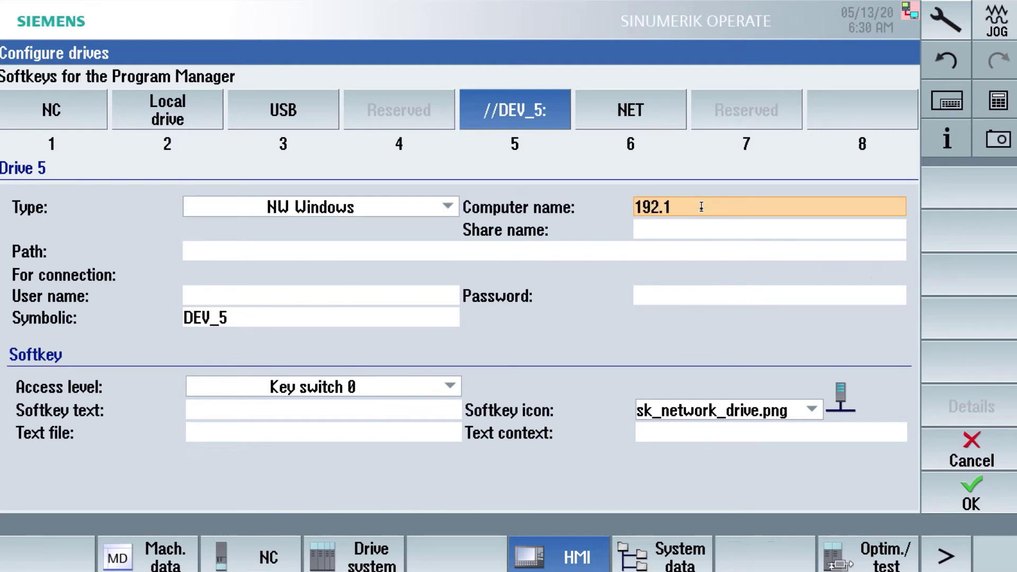
text(68.214.249)
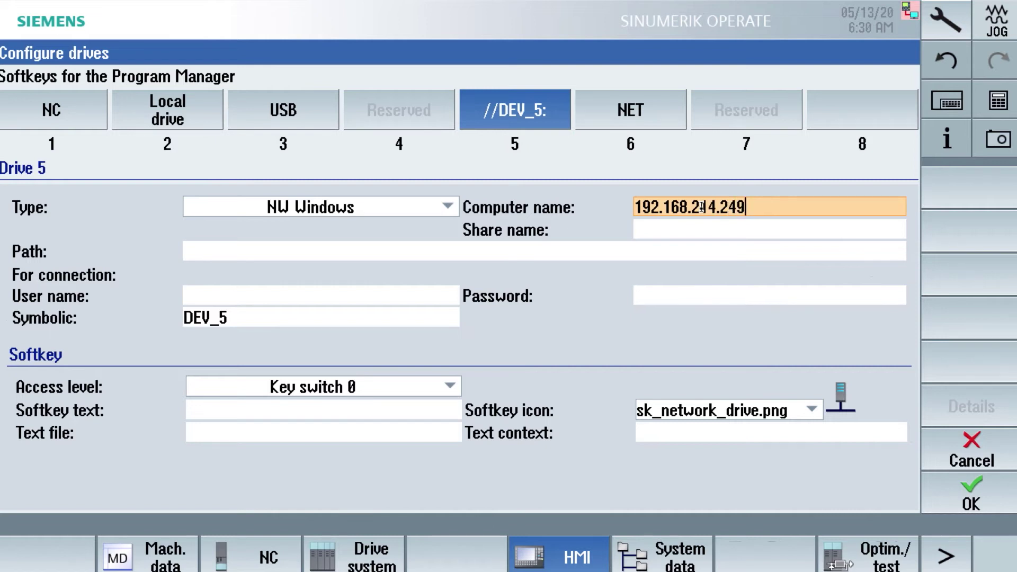
click(657, 228)
click(657, 228)
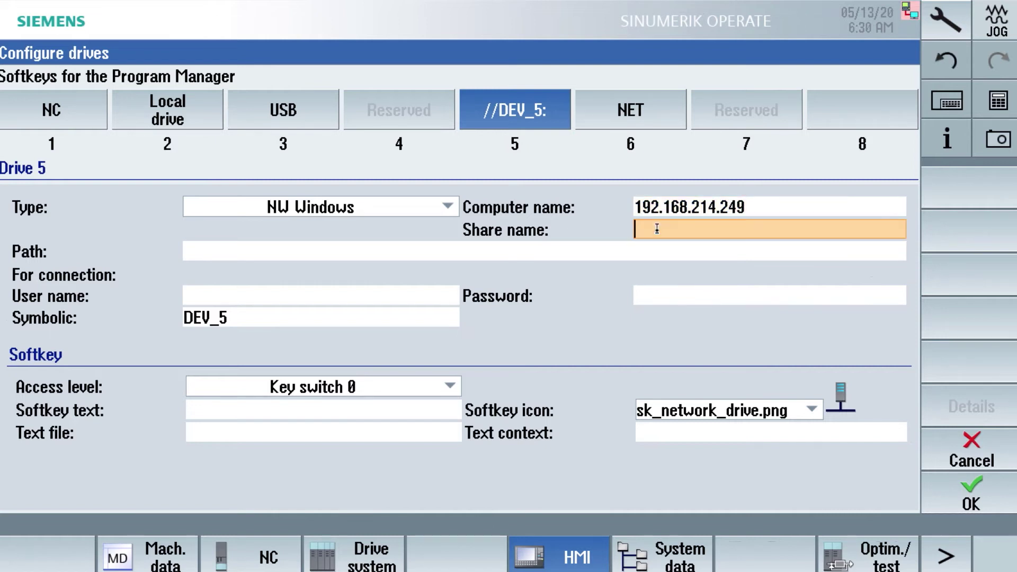
text(share)
Step: Enter the connection user name and password for drive 5
click(240, 300)
click(240, 299)
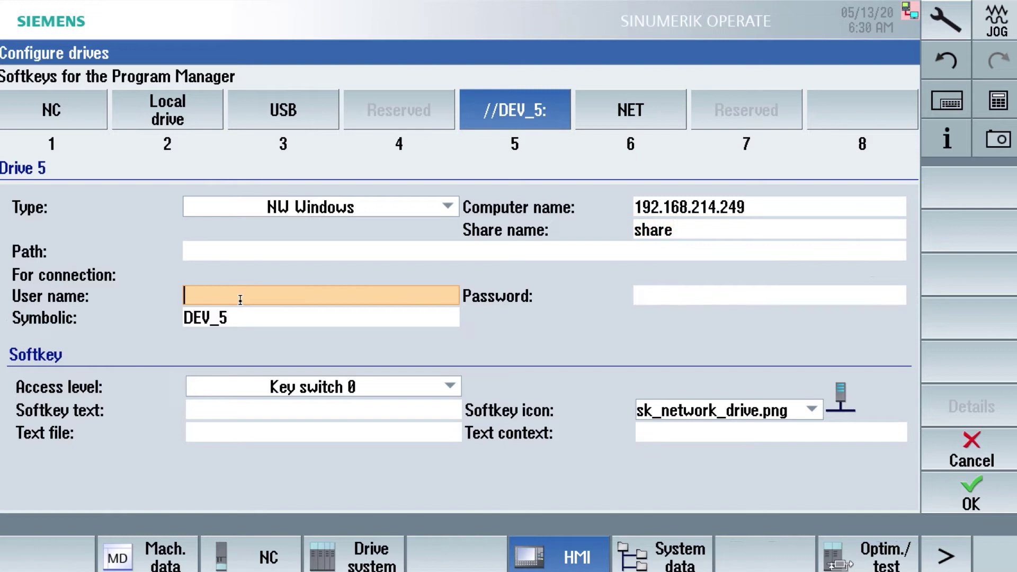
text(SINU)
key(Tab)
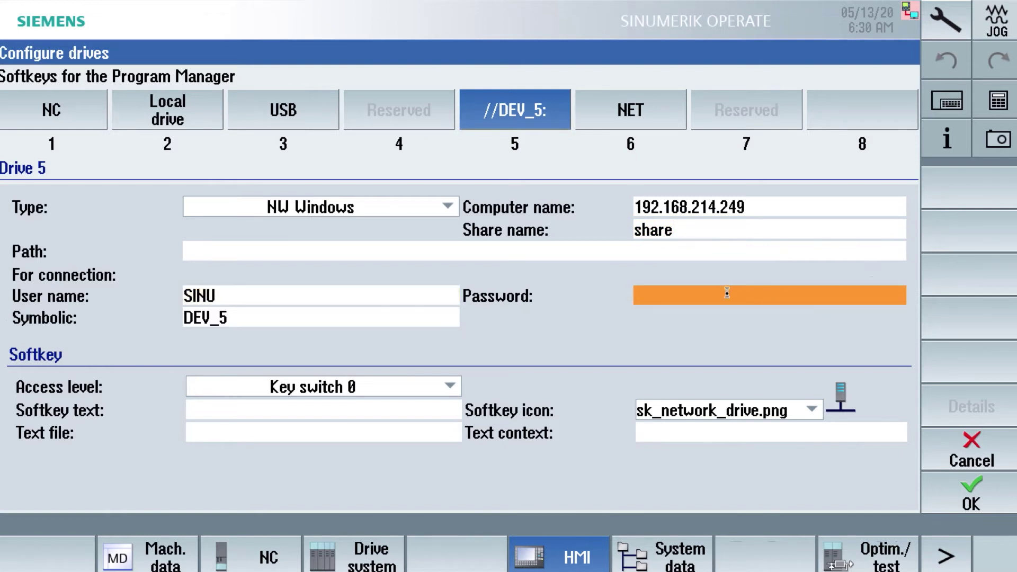
click(727, 293)
text(*)
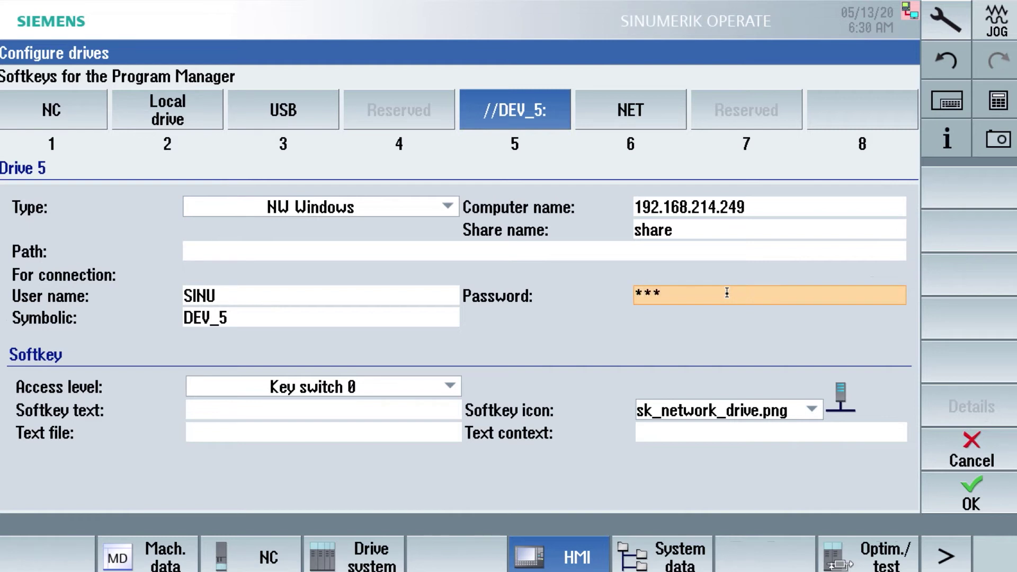
text(********)
Step: Label drive 5 'EDGE' and save the drive configuration
click(255, 411)
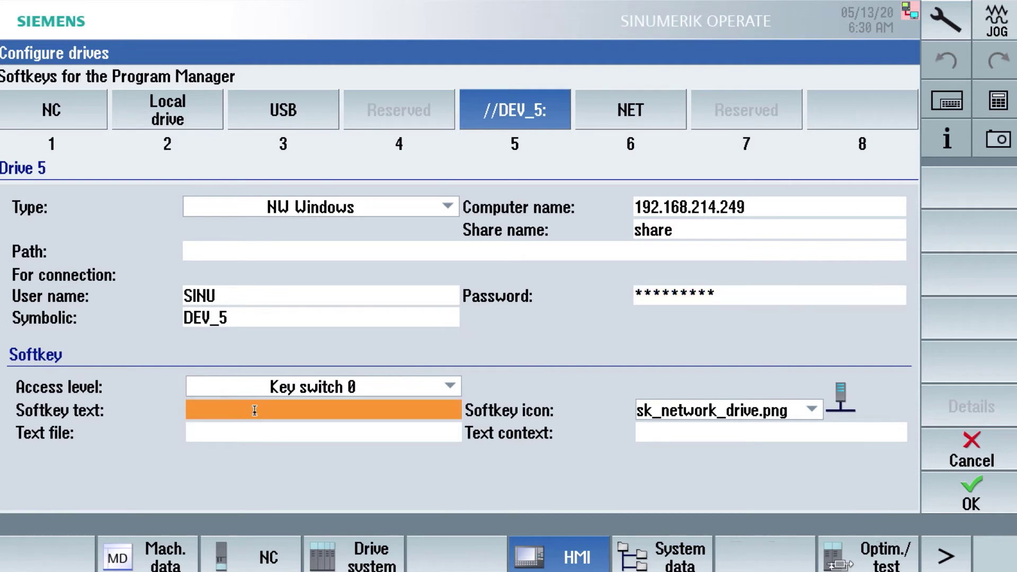
text(EDGE)
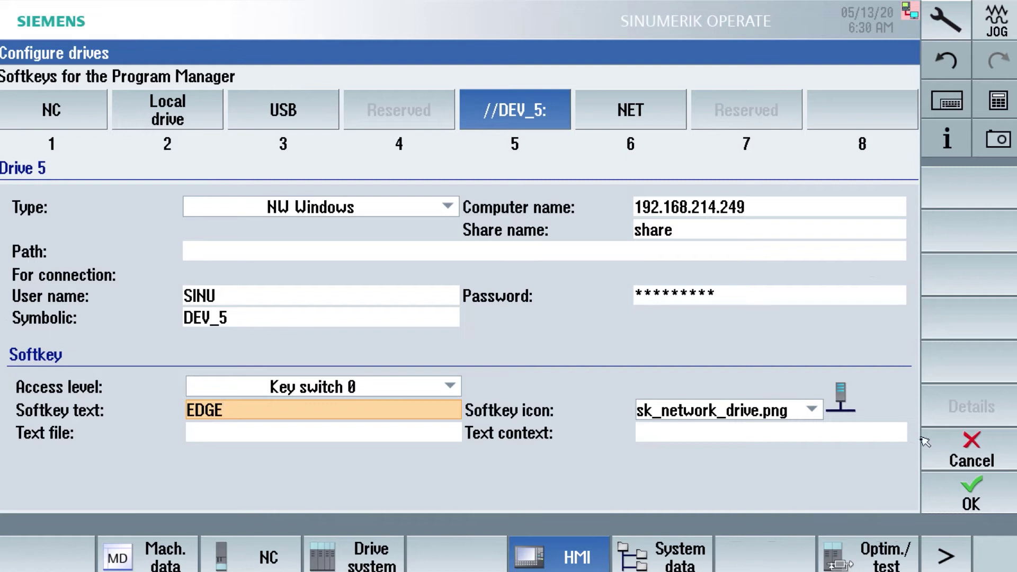
click(978, 501)
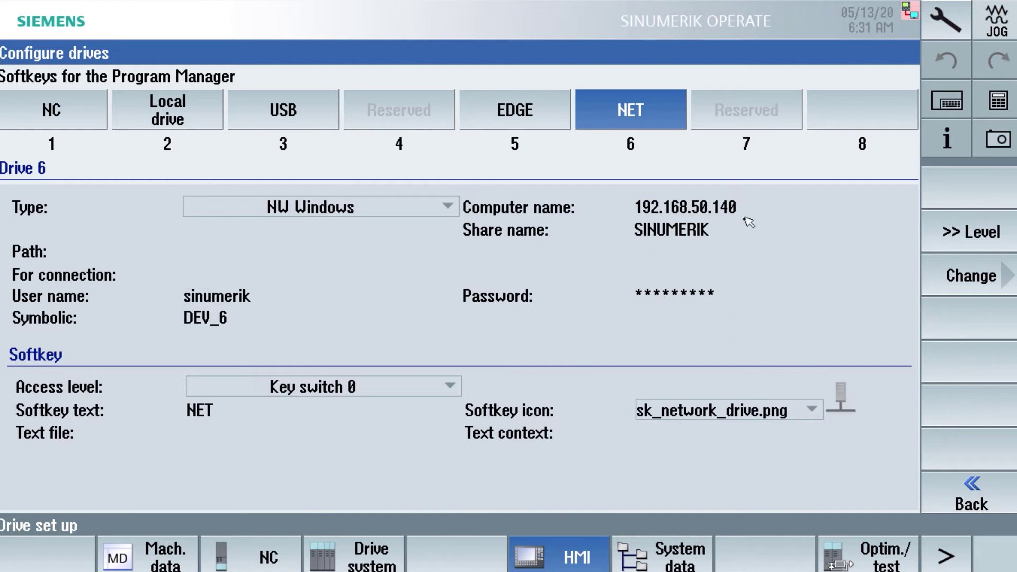
Step: In Program Manager, show the NET drive and expand HF_PROBE to list its six files
click(946, 28)
click(466, 547)
click(669, 562)
click(3, 104)
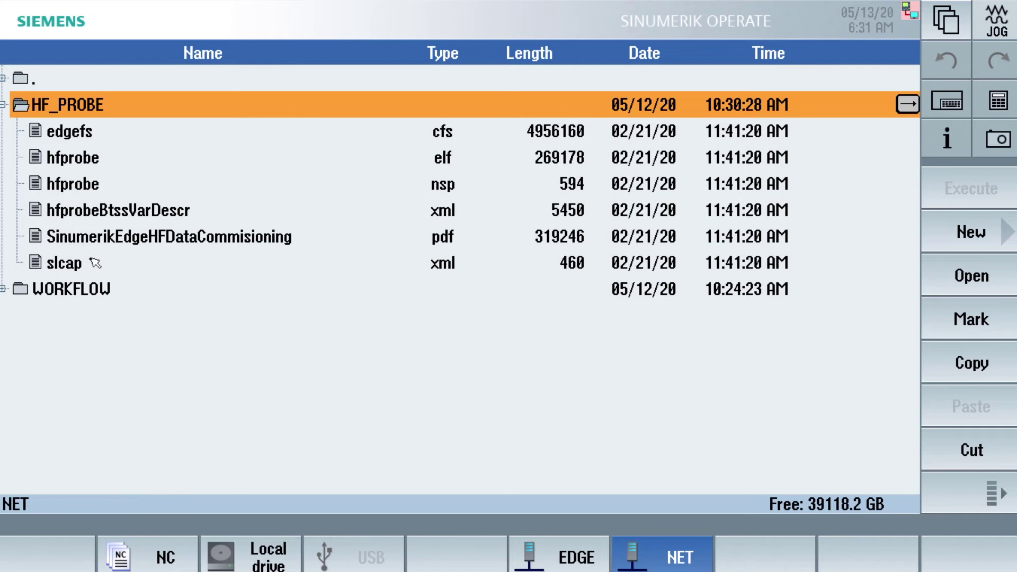
click(954, 21)
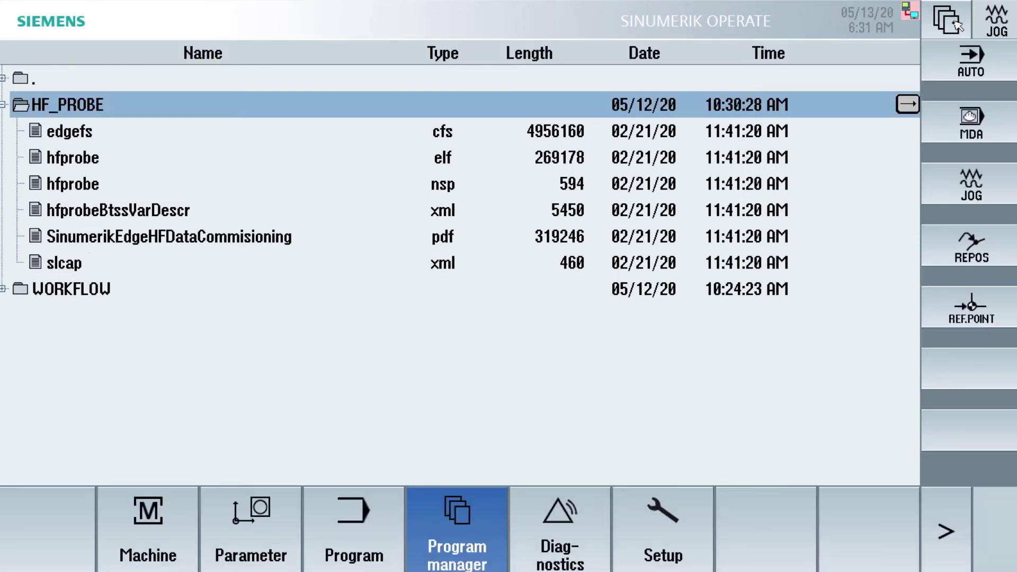
Step: In Setup > System data, collapse Archives, expand NET and HF_PROBE, and select edgefs
click(669, 546)
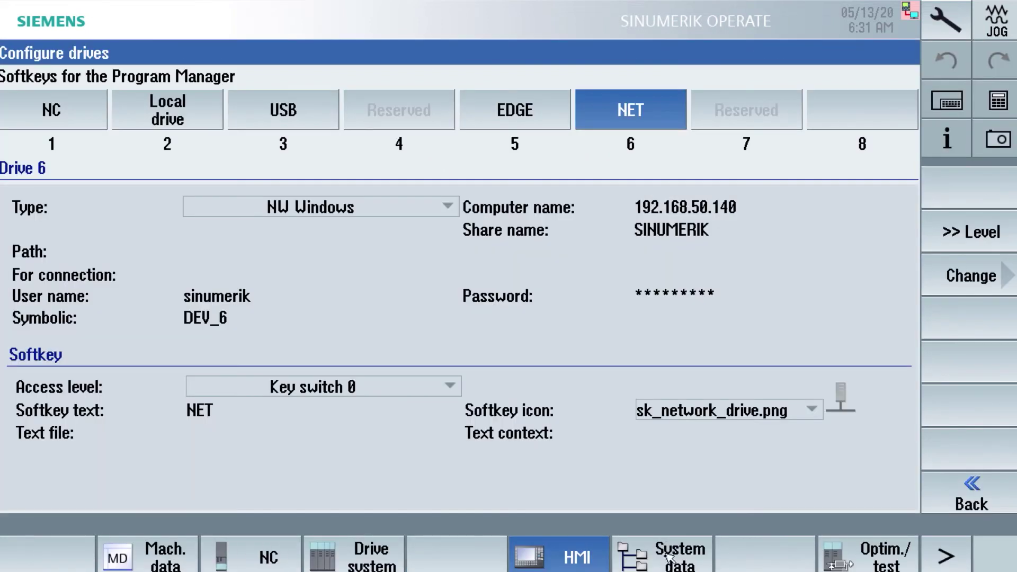
click(670, 557)
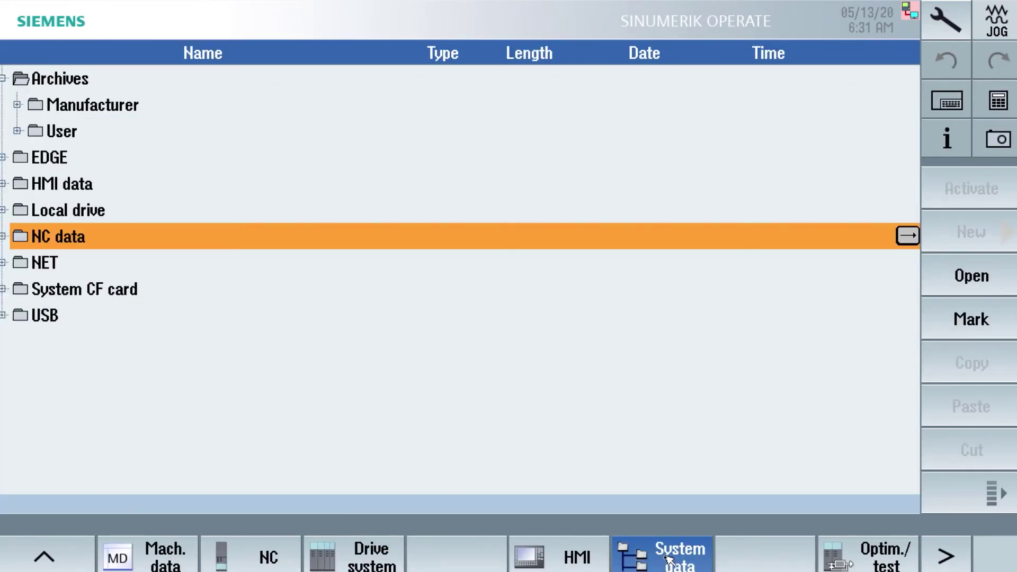
click(5, 79)
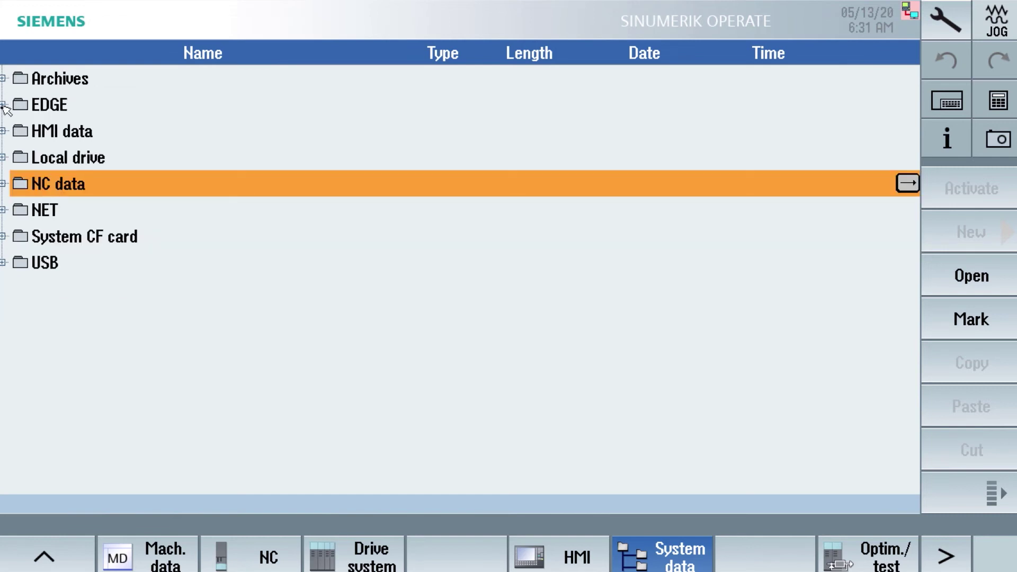
click(4, 105)
click(4, 105)
click(3, 211)
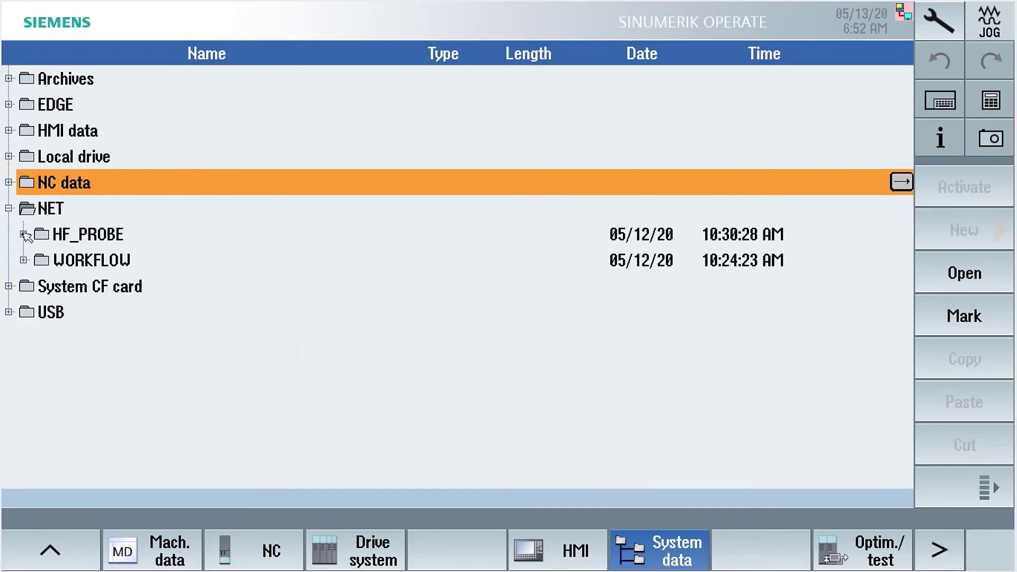
click(23, 234)
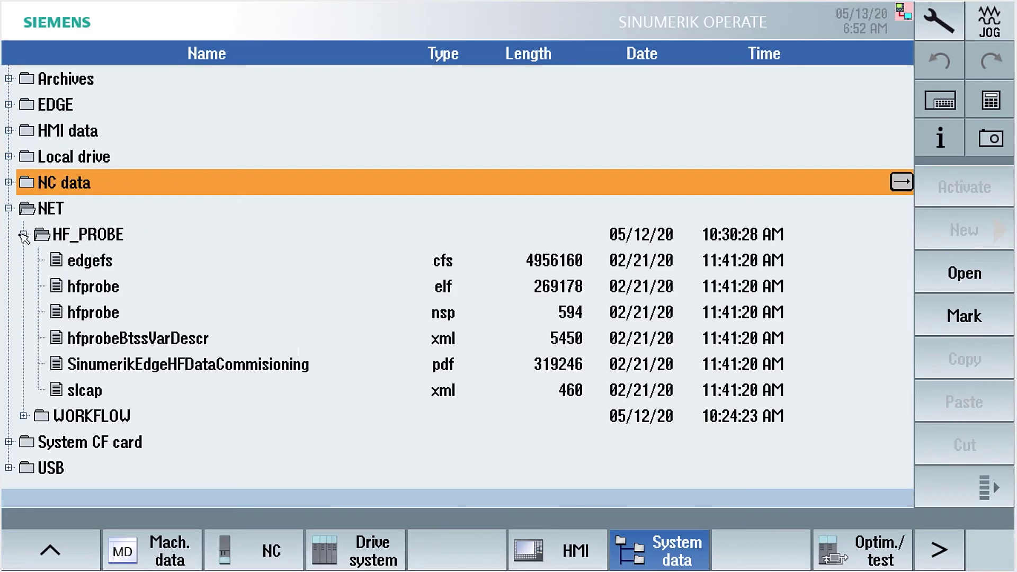
click(82, 261)
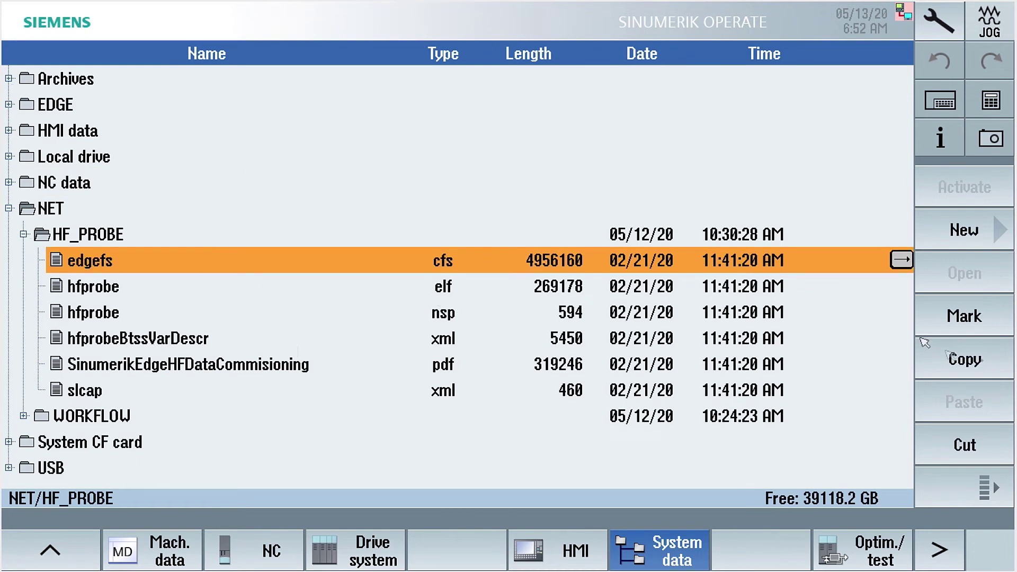
Step: Copy edgefs and browse to System CF card/addon/common in the tree
click(983, 364)
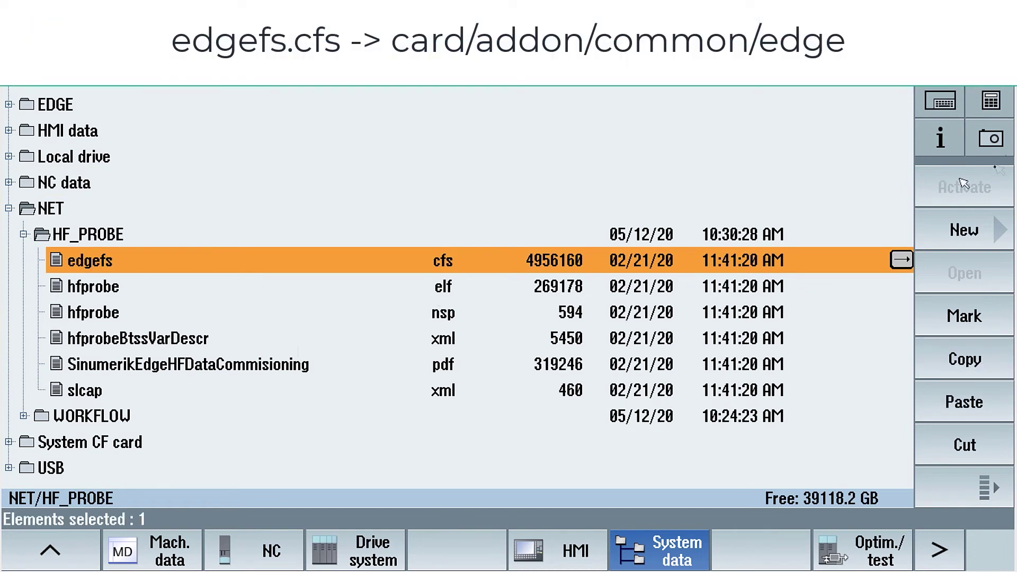
click(909, 340)
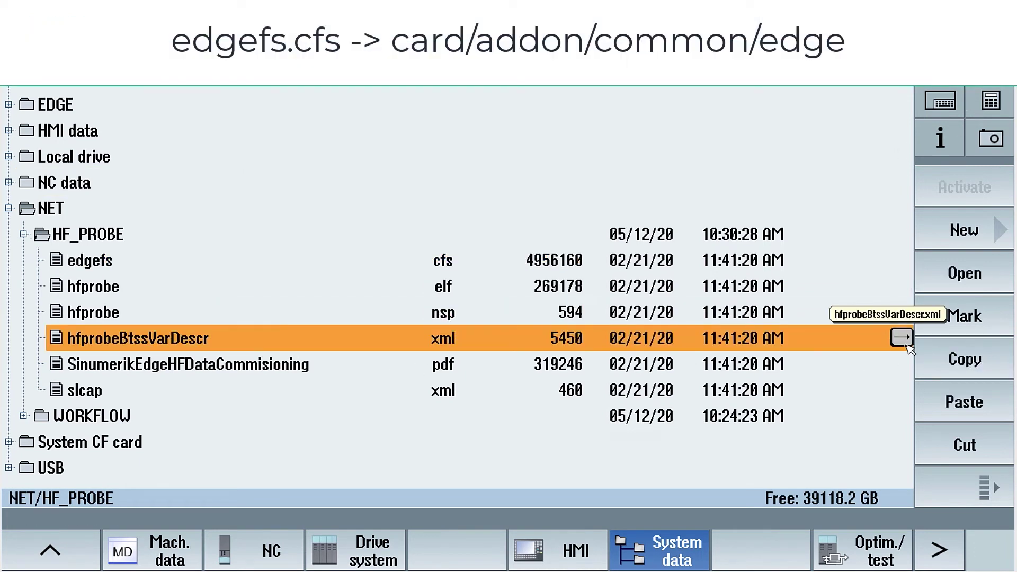
key(Down)
key(Down)
key(Down)
key(Right)
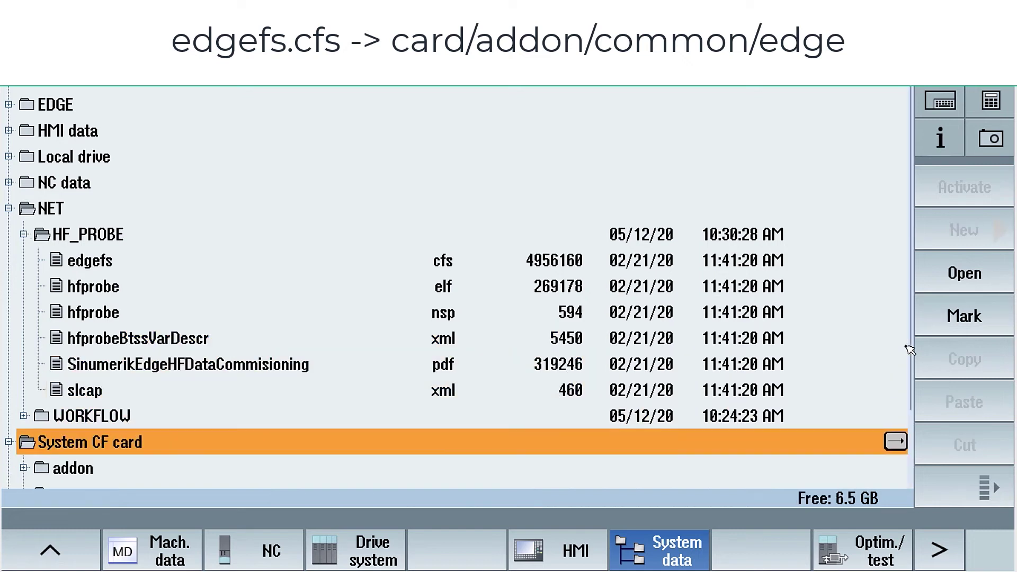
key(Down)
key(Right)
key(Down)
key(Down)
key(Down)
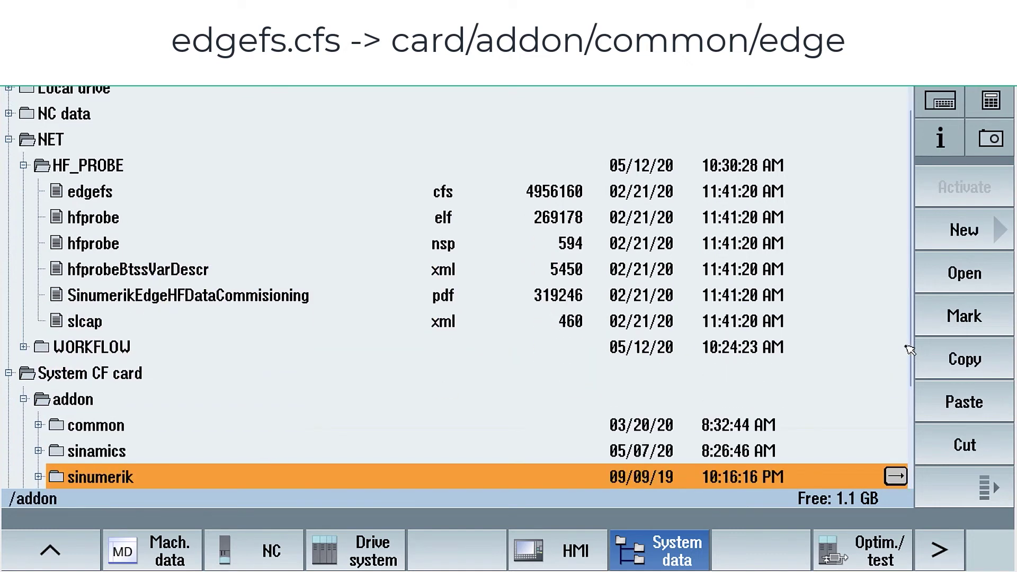
key(Up)
key(Up)
key(Right)
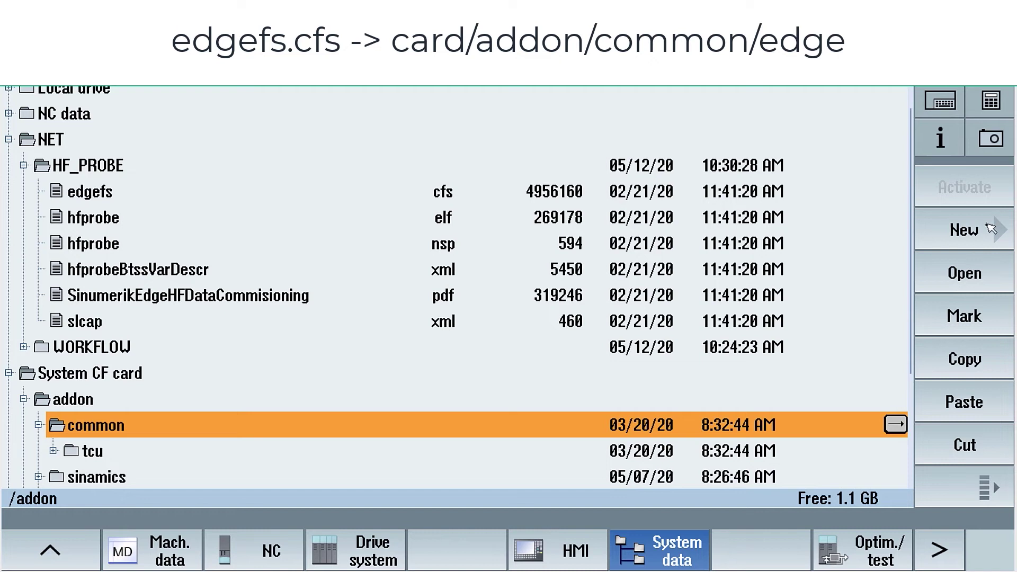
Step: Create a new directory named 'edge' inside addon/common
click(991, 229)
click(989, 201)
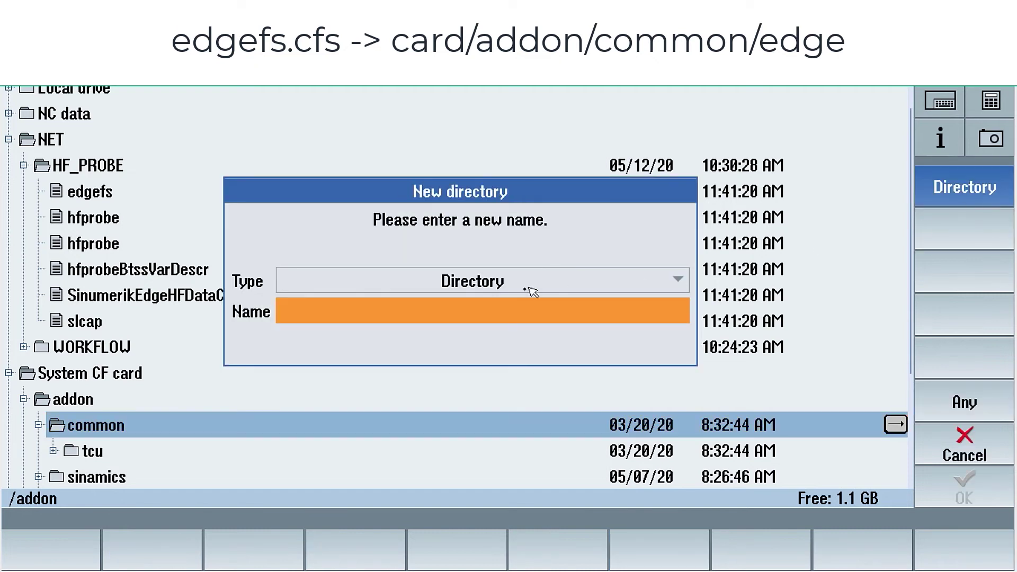
click(501, 311)
text(edge)
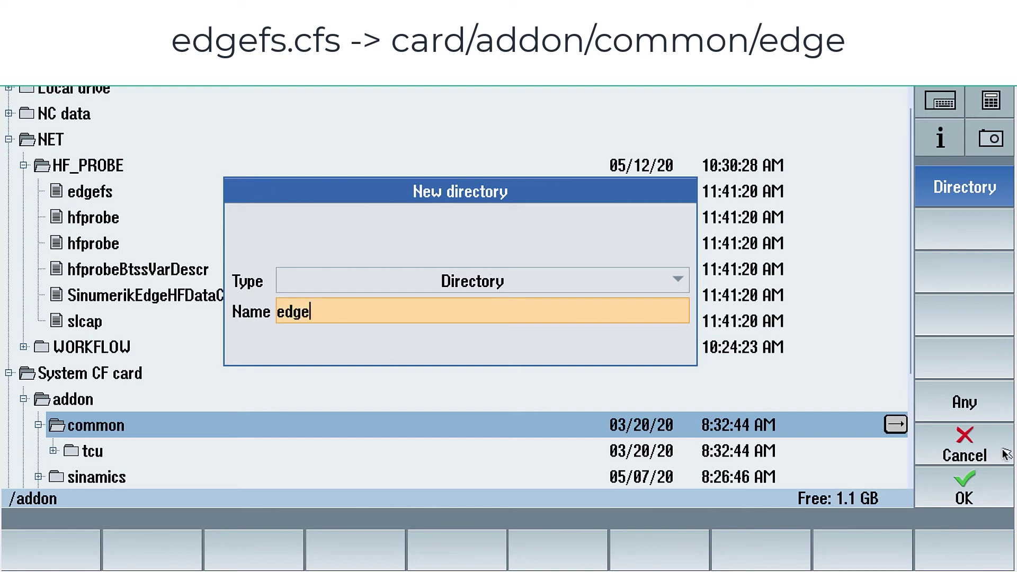
click(989, 490)
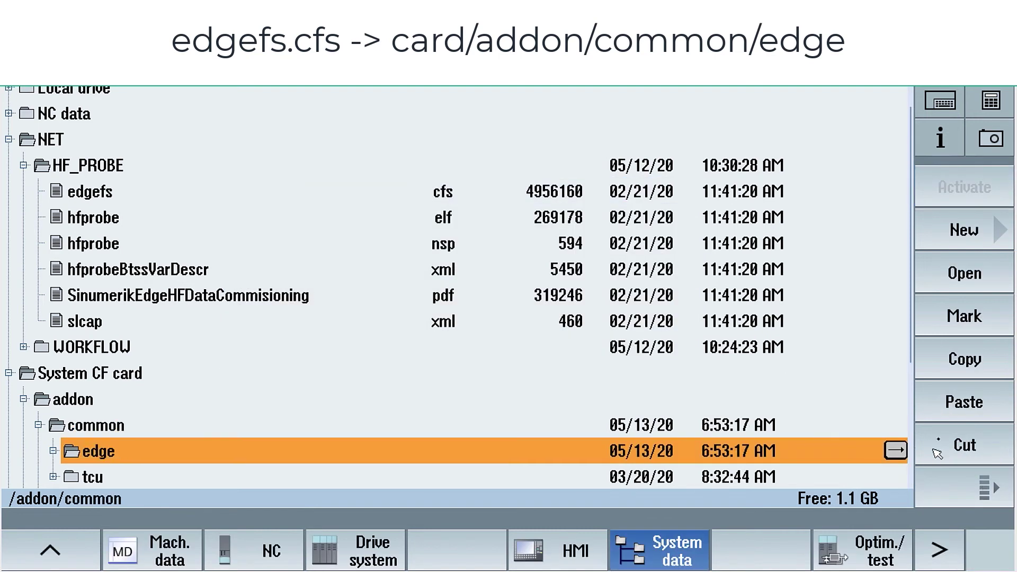
Step: Paste edgefs into the edge folder, then copy hfprobe.nsp
click(965, 402)
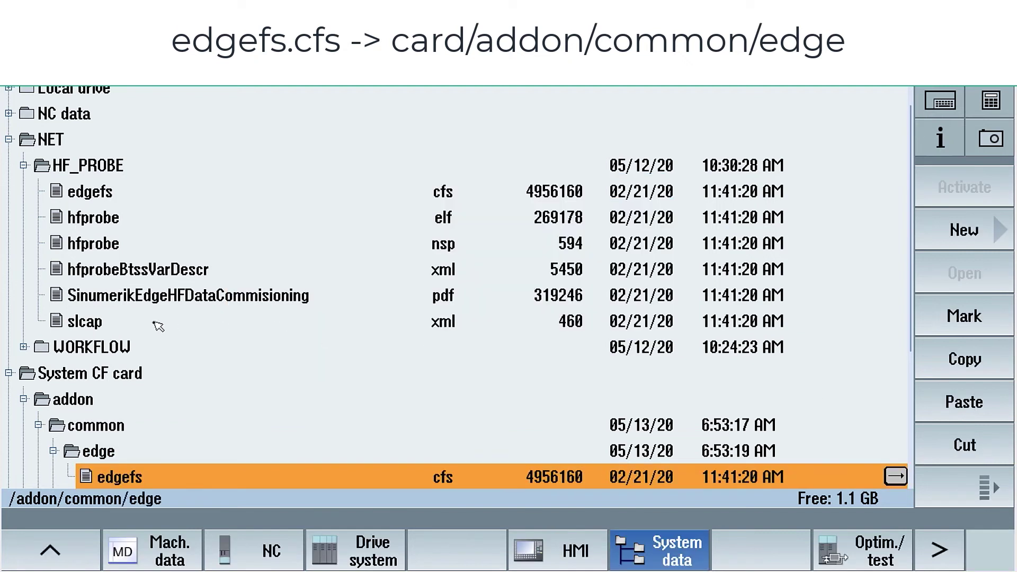
click(112, 248)
click(971, 367)
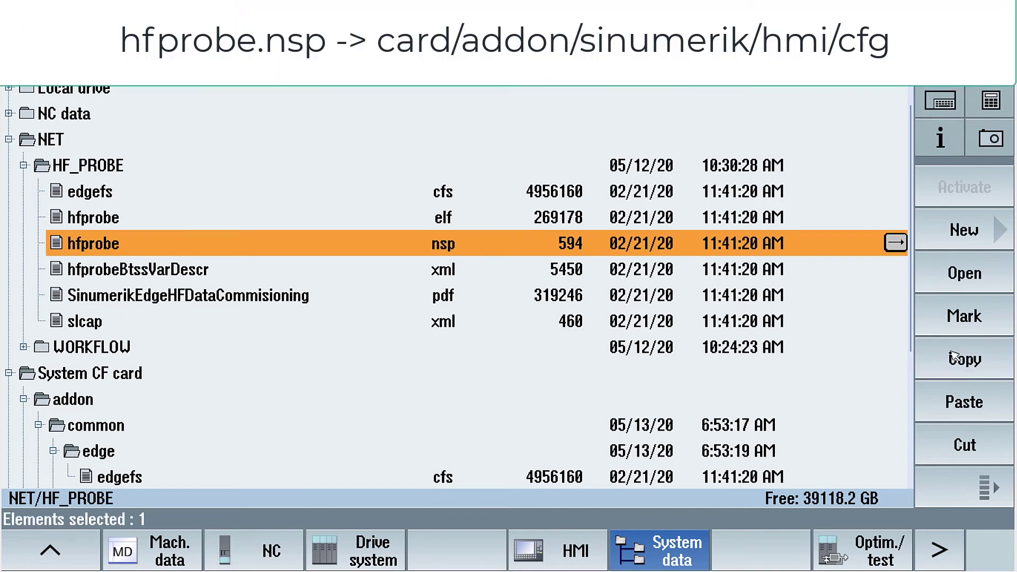
Step: Expand System CF card/addon/sinumerik/hmi down to the cfg folder
key(Down)
key(Down)
key(Down)
key(Down)
key(Down)
key(Down)
key(Down)
key(Down)
key(Down)
key(Down)
key(Down)
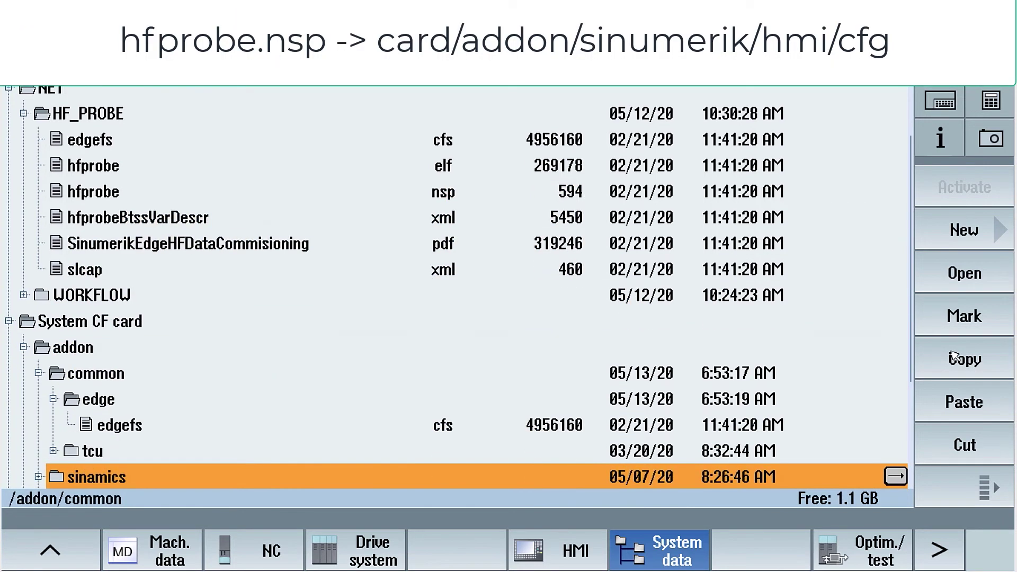
key(Down)
key(Down)
key(Down)
key(Down)
key(Up)
key(Up)
key(Up)
key(Right)
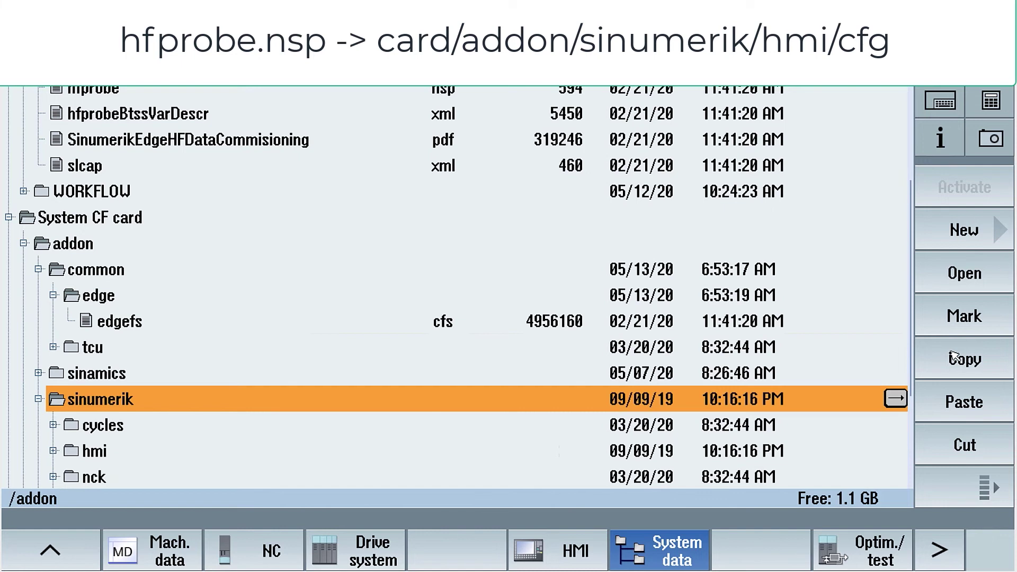
key(Down)
key(Down)
key(Right)
key(Down)
key(Down)
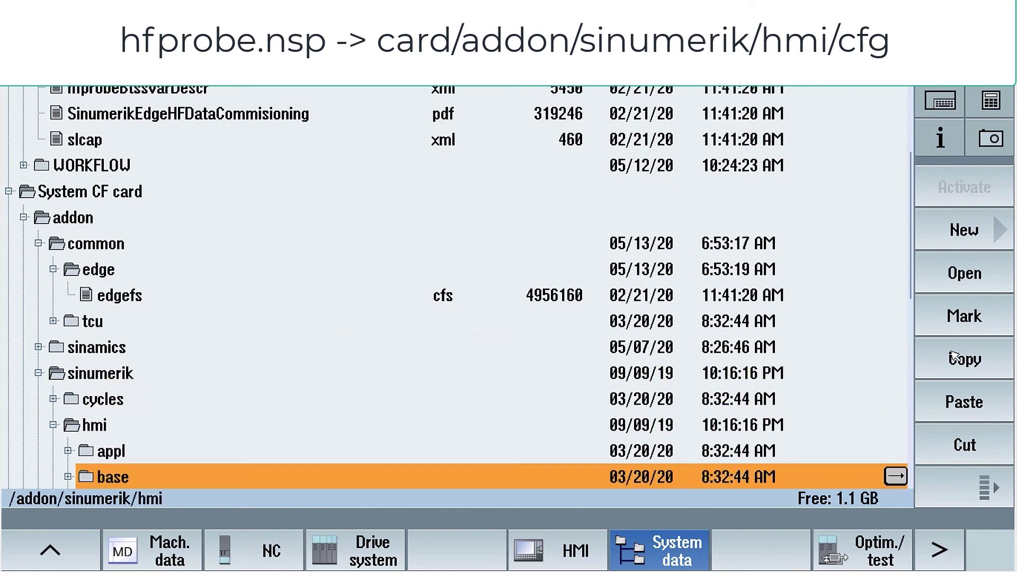
key(Down)
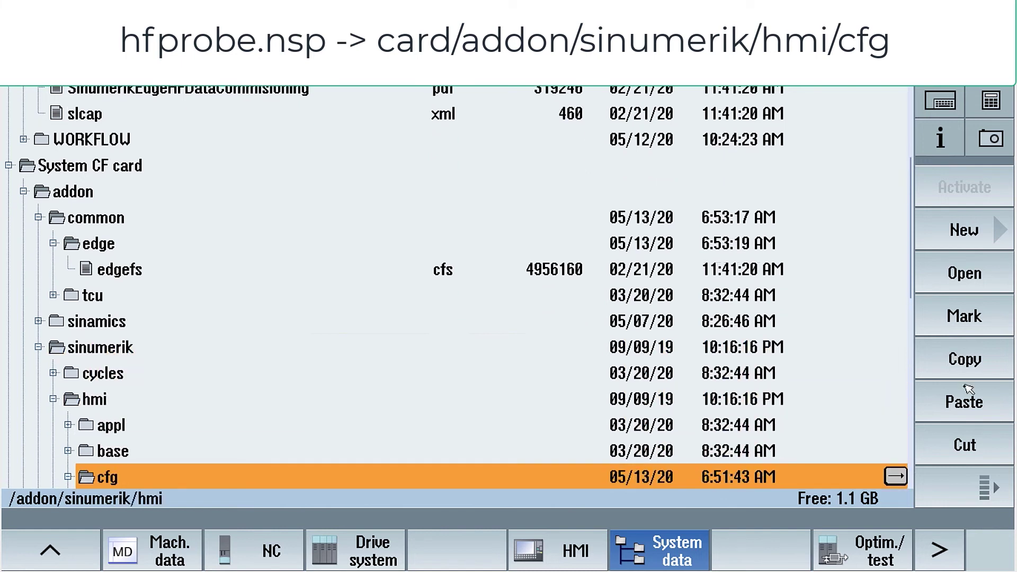
Step: Paste hfprobe.nsp into cfg, then return to HF_PROBE and copy slcap.xml
click(966, 400)
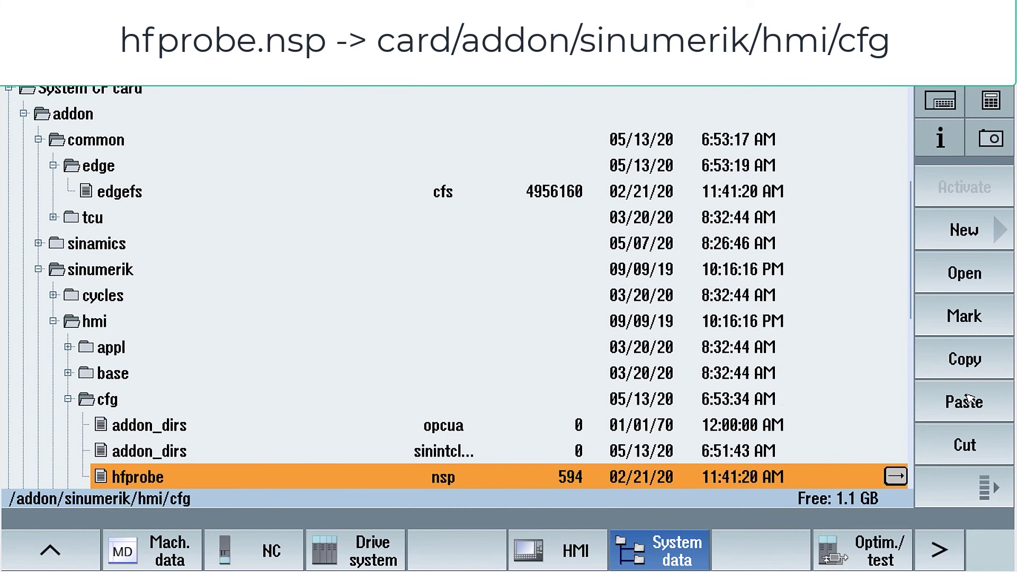
key(Up)
key(Up)
key(Up)
key(Up)
key(Up)
key(Up)
key(Up)
key(Up)
key(Up)
key(Up)
key(Up)
key(Up)
key(Up)
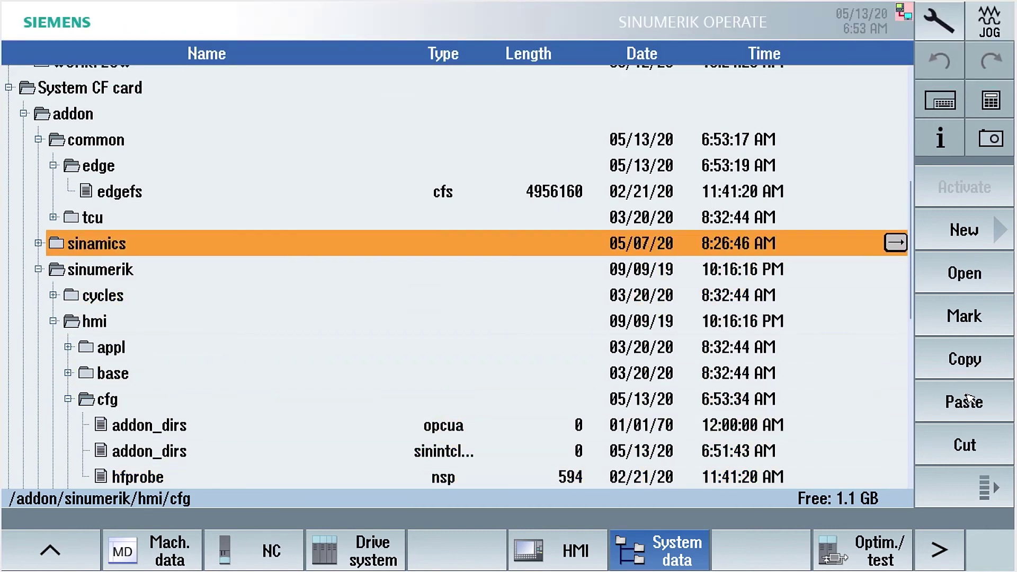
key(Up)
key(Up)
key(Up)
key(Up)
key(Up)
key(Up)
key(Up)
key(Up)
key(Up)
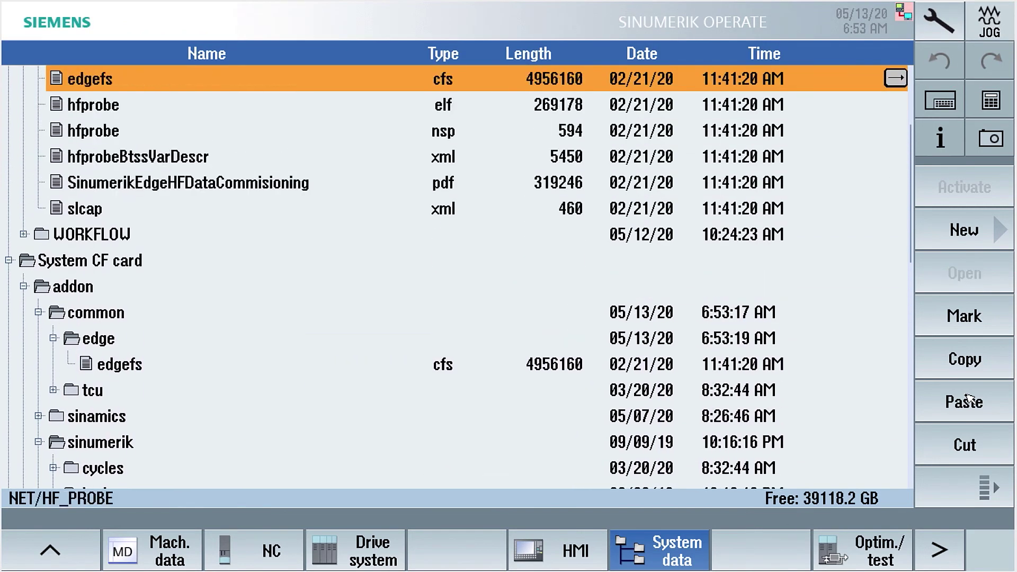
key(Down)
key(Down)
key(Down)
key(Up)
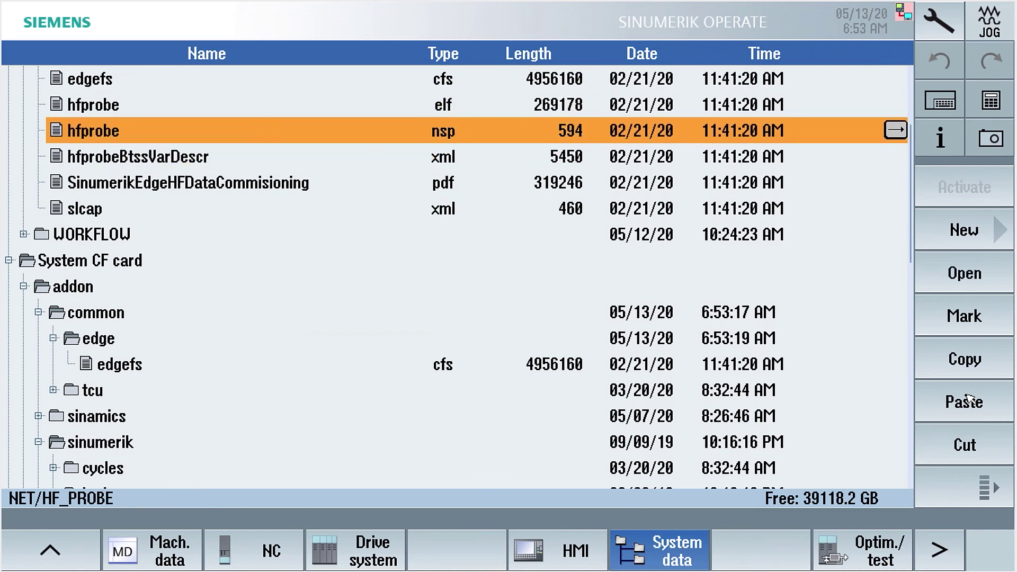
Step: Paste slcap.xml into addon/sinumerik/hmi/cfg and move back up to HF_PROBE
key(Down)
key(Down)
key(Down)
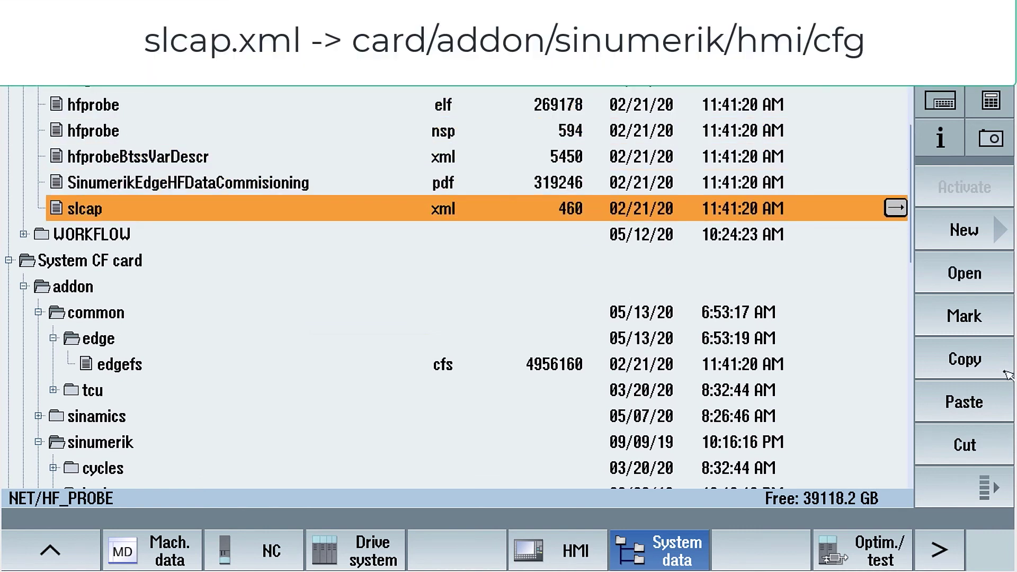
click(985, 362)
key(Down)
key(Down)
key(Down)
key(Down)
key(Down)
key(Down)
key(Down)
key(Down)
key(Down)
key(Down)
key(Down)
key(Down)
key(Down)
key(Down)
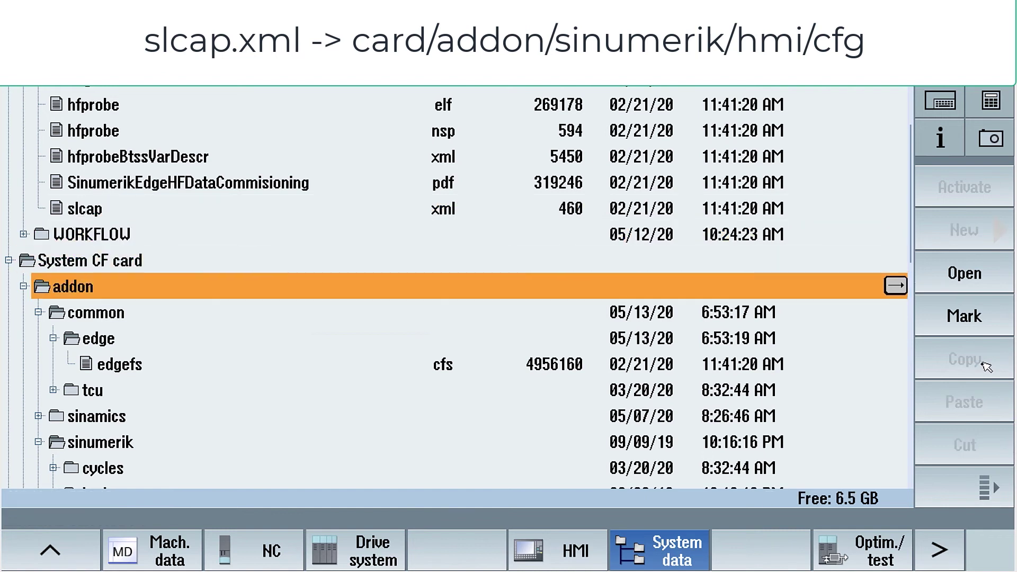
key(Right)
key(Down)
key(Down)
key(Down)
key(Down)
key(Up)
key(Up)
key(Up)
key(Up)
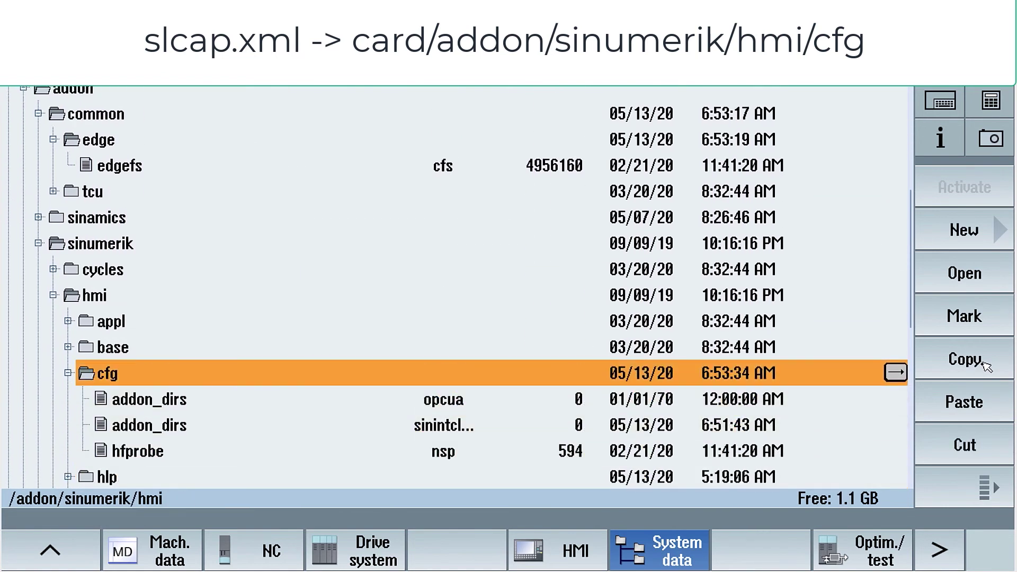
click(977, 401)
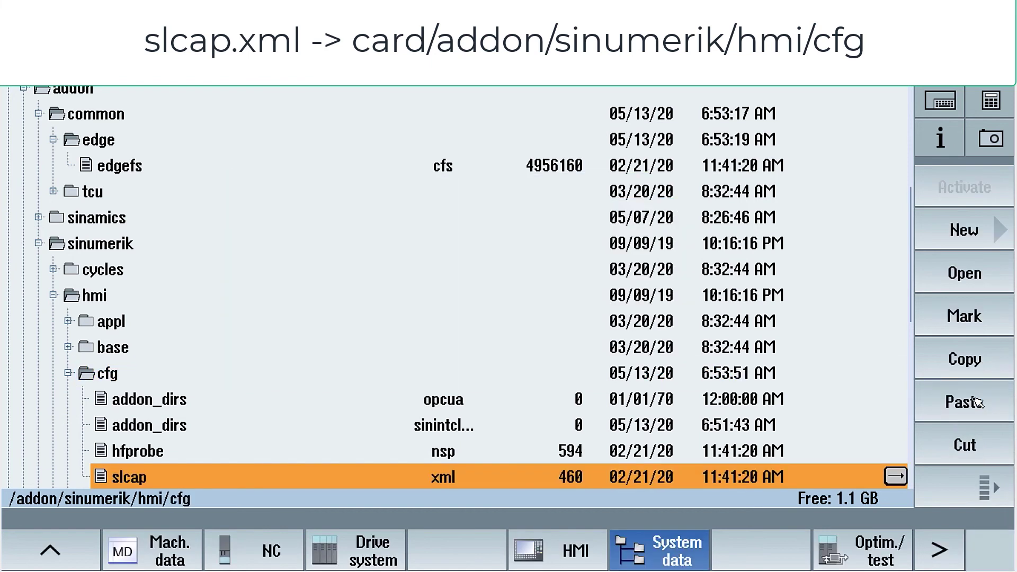
key(Up)
key(Up)
key(Up)
key(Up)
key(Up)
key(Up)
key(Up)
key(Up)
key(Up)
key(Up)
key(Up)
key(Up)
key(Up)
key(Up)
key(Up)
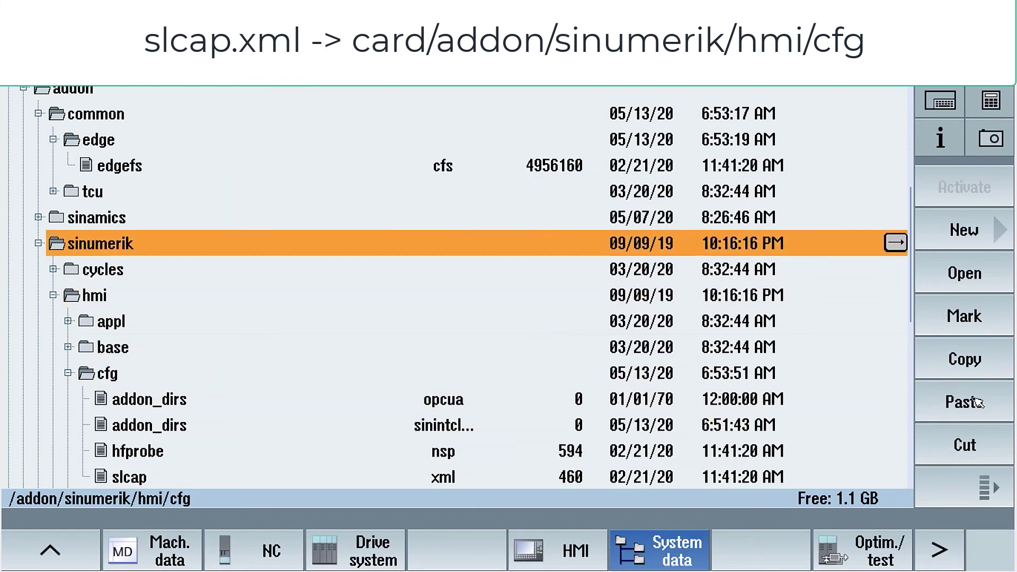
key(Up)
key(Up)
key(Up)
key(Up)
key(Up)
key(Up)
key(Up)
key(Up)
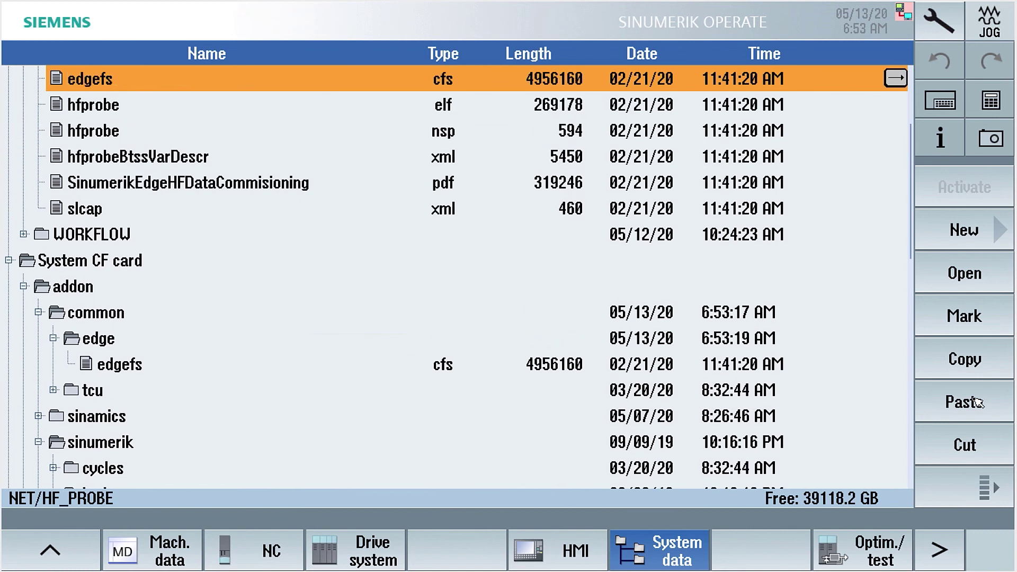
Step: Copy hfprobeBtssVarDescr.xml and expand user/sinumerik on the System CF card
key(Down)
key(Down)
key(Down)
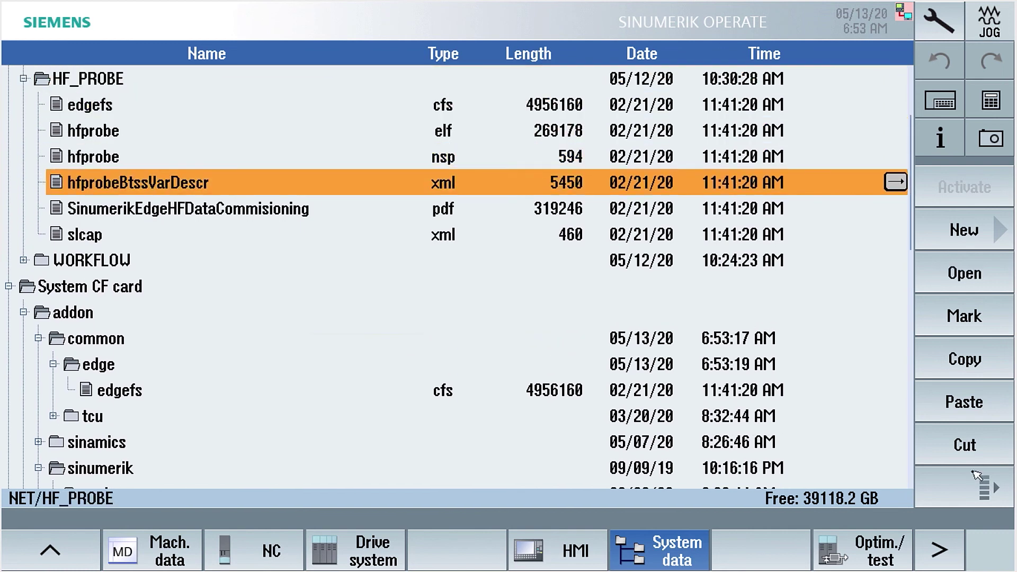
click(978, 360)
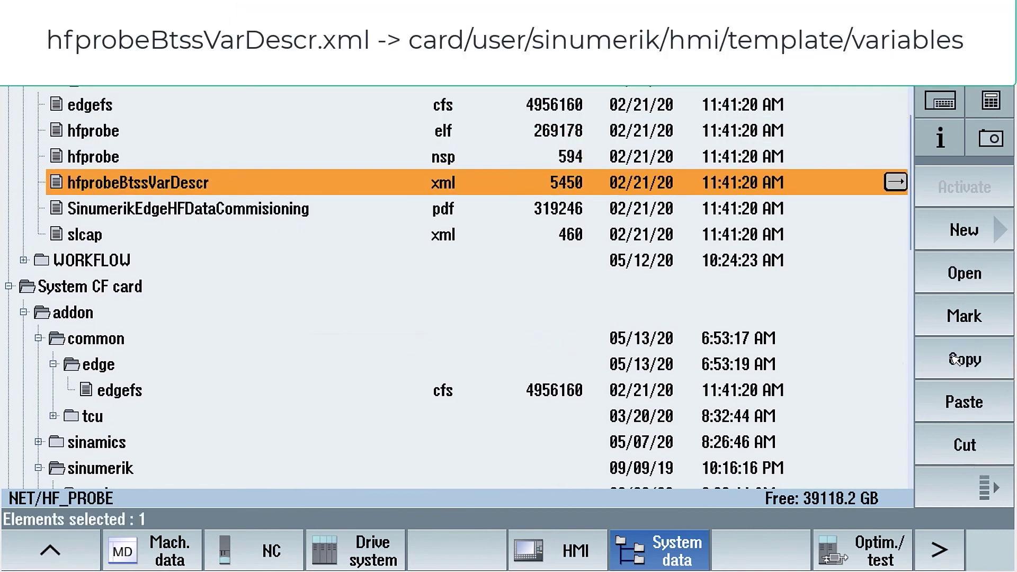
key(Down)
key(Down)
key(Down)
key(Down)
key(Down)
key(Down)
key(Down)
key(Down)
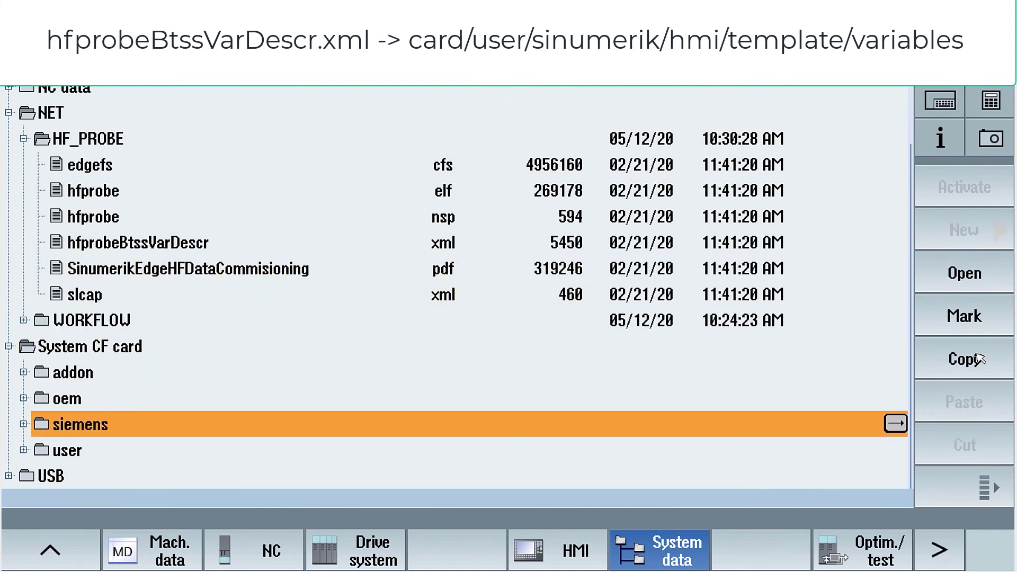
key(Right)
key(Down)
key(Down)
key(Down)
key(Down)
key(Down)
key(Up)
key(Up)
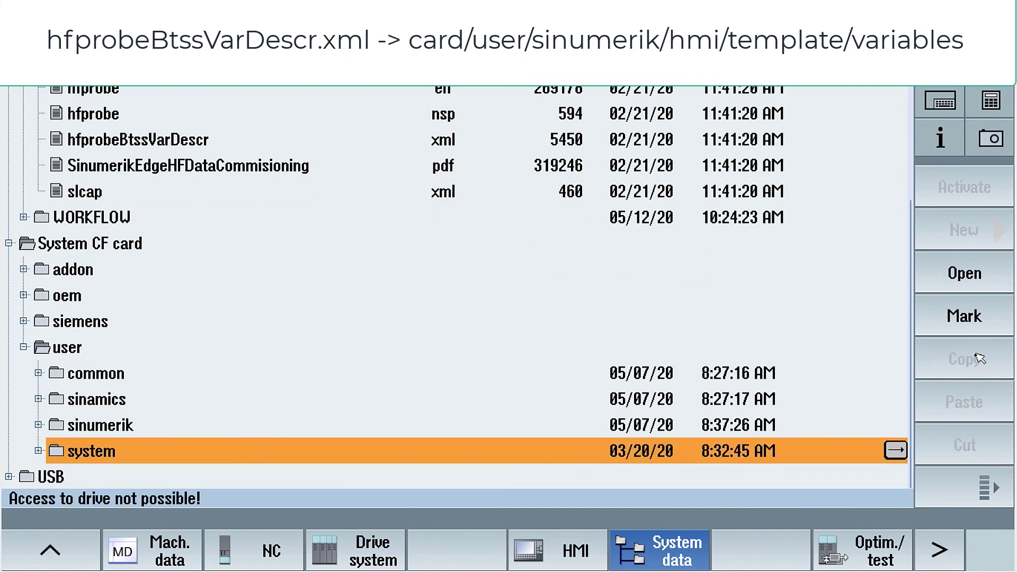
key(Right)
key(Down)
key(Down)
key(Down)
key(Down)
key(Down)
key(Down)
key(Down)
key(Down)
key(Down)
key(Down)
key(Down)
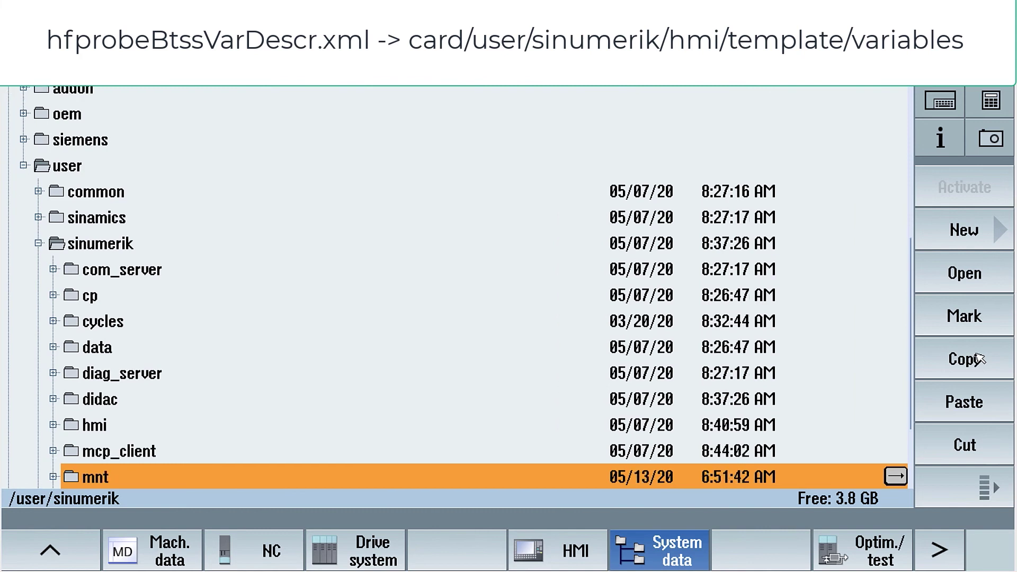
key(Down)
key(Down)
key(Down)
key(Up)
key(Up)
key(Up)
key(Up)
key(Up)
key(Up)
key(Up)
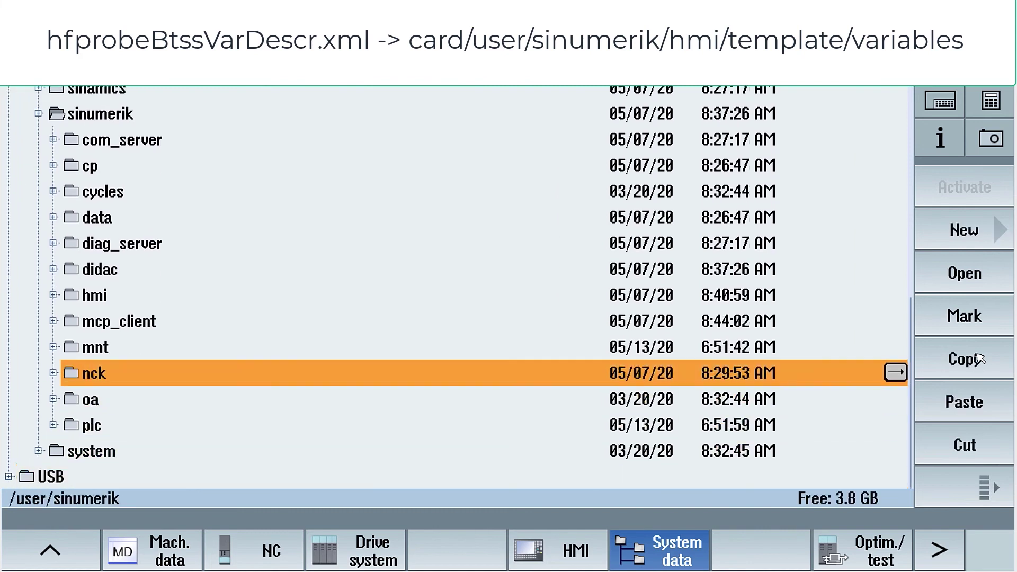
Step: Paste it into user/sinumerik/hmi/template/variables, then climb back up the tree
key(Right)
key(Down)
key(Down)
key(Down)
key(Down)
key(Down)
key(Down)
key(Down)
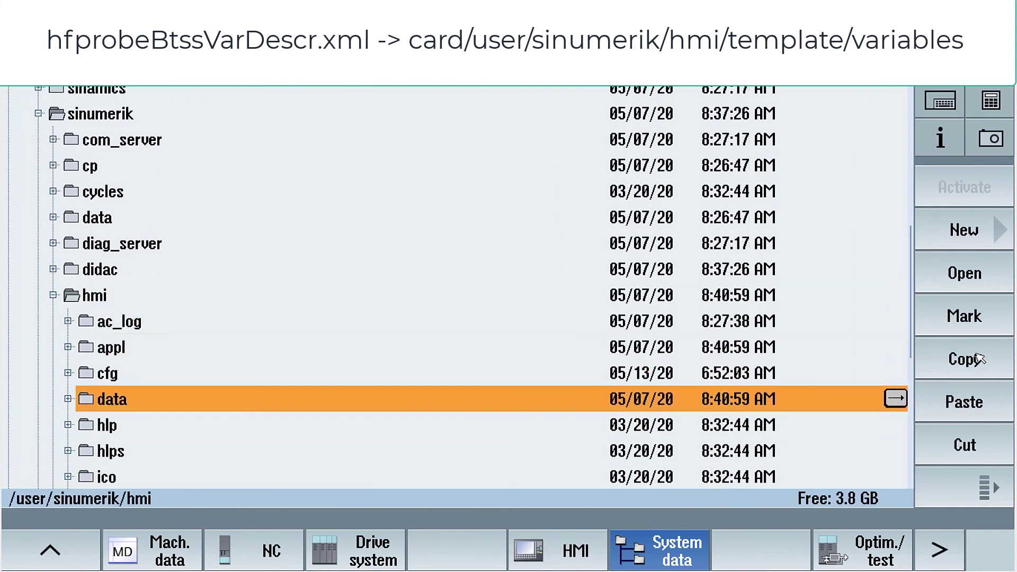
key(Up)
key(Up)
key(Up)
key(Down)
key(Down)
key(Down)
key(Down)
key(Down)
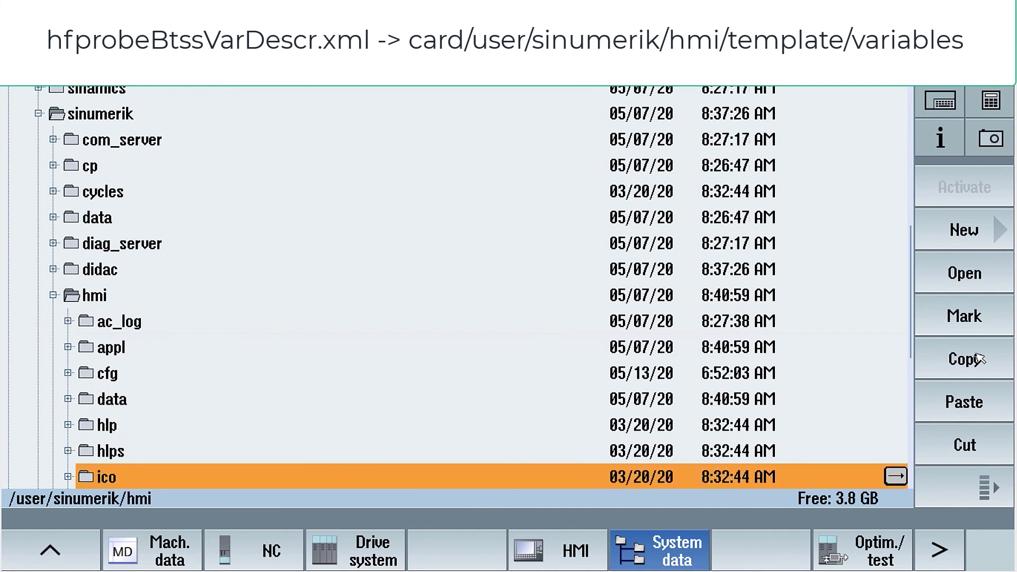
key(Down)
key(Down)
key(Down)
key(Down)
key(Down)
key(Down)
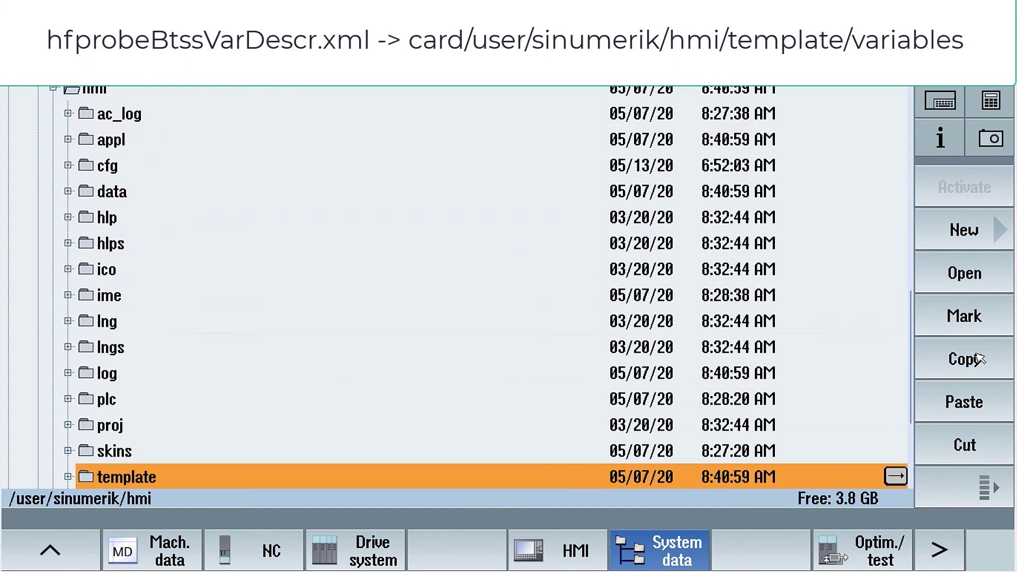
key(Right)
key(Down)
key(Down)
key(Down)
key(Down)
key(Down)
key(Down)
key(Down)
key(Down)
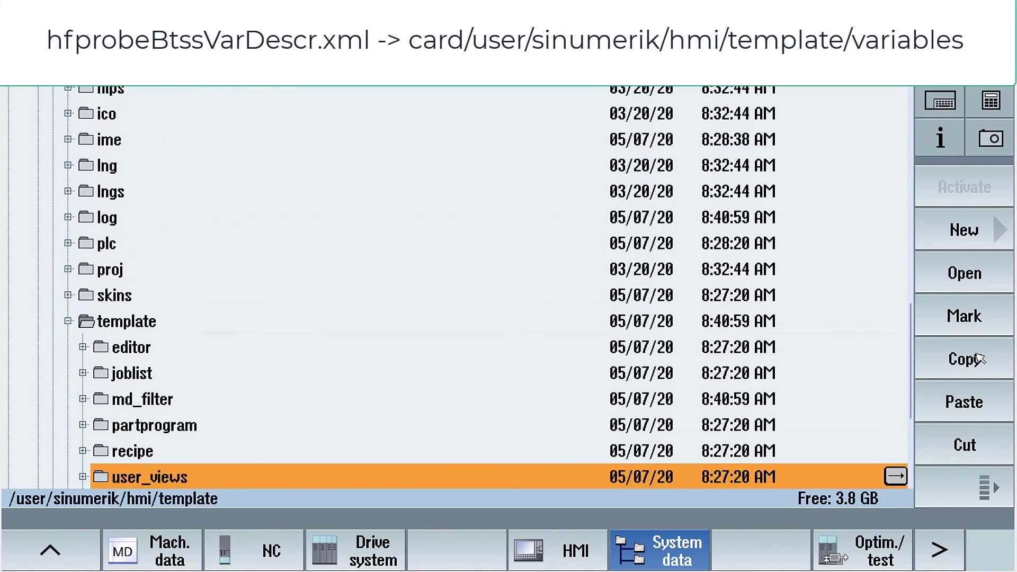
key(Up)
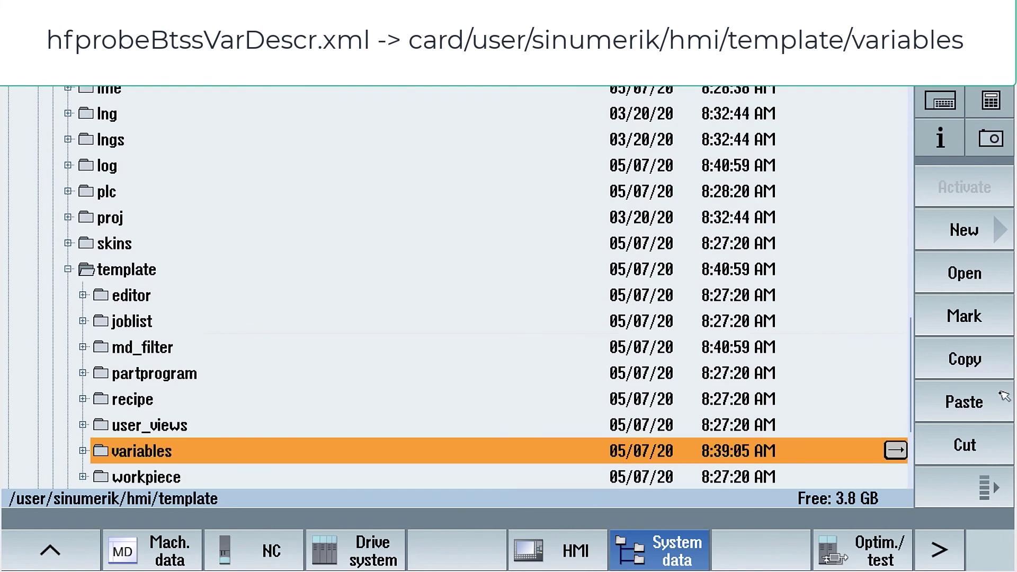
click(1004, 396)
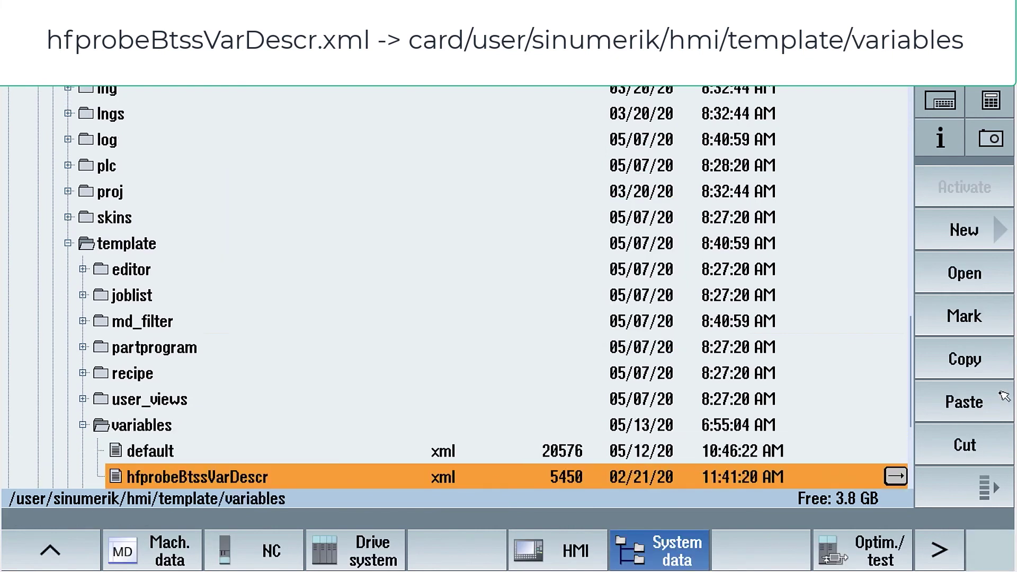
key(Up)
key(Up)
key(Up)
key(Up)
key(Up)
key(Up)
key(Up)
key(Up)
key(Up)
key(Up)
key(Up)
key(Up)
key(Up)
key(Up)
key(Up)
key(Up)
key(Up)
key(Up)
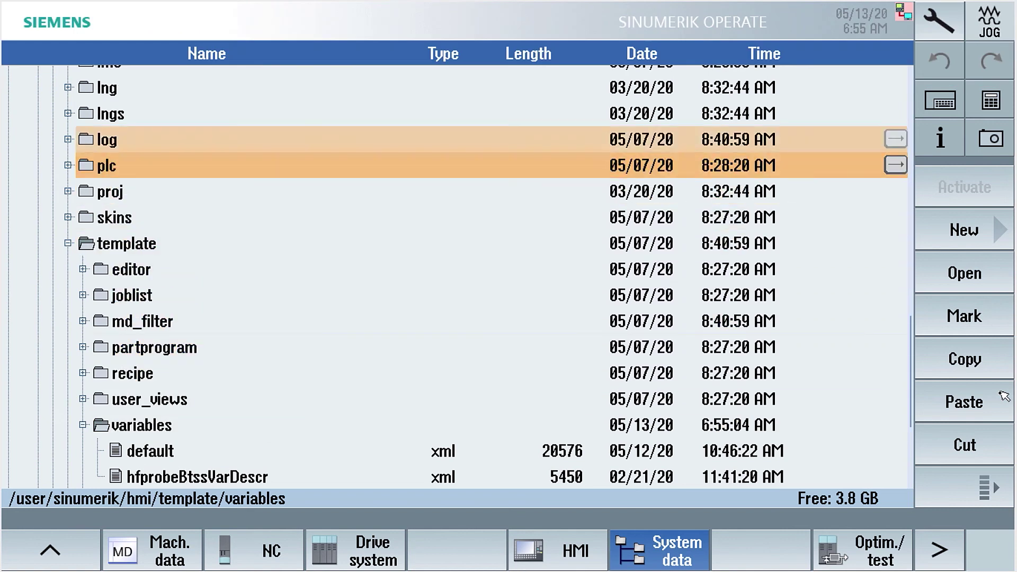
key(Up)
key(Up)
key(Up)
key(Up)
key(Up)
key(Up)
key(Up)
key(Up)
key(Up)
key(Up)
key(Up)
key(Up)
key(Up)
key(Up)
key(Up)
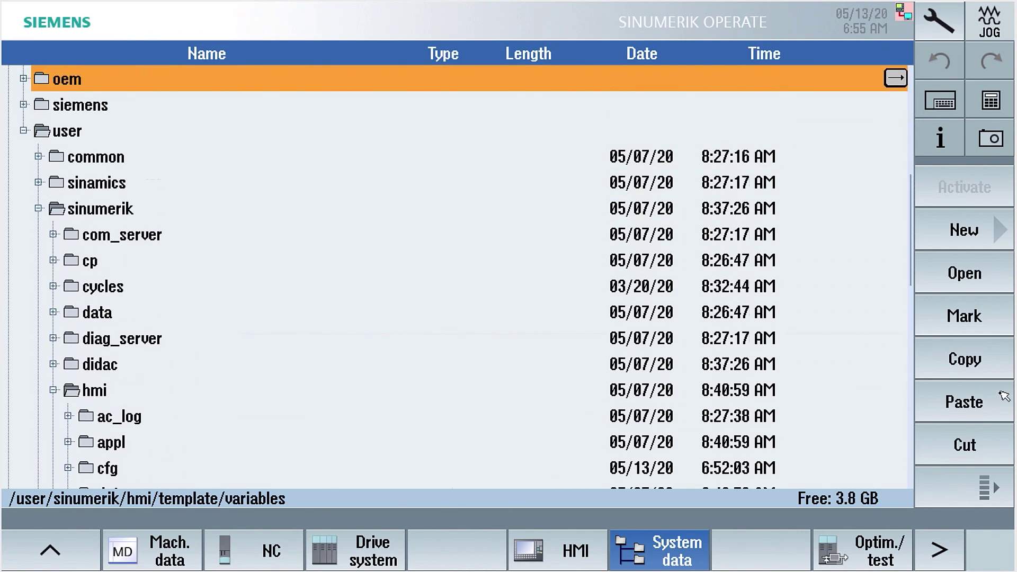
Step: Collapse the user folders, return to HF_PROBE and copy hfprobe.elf
key(Down)
key(Down)
key(Left)
key(Up)
key(Up)
key(Up)
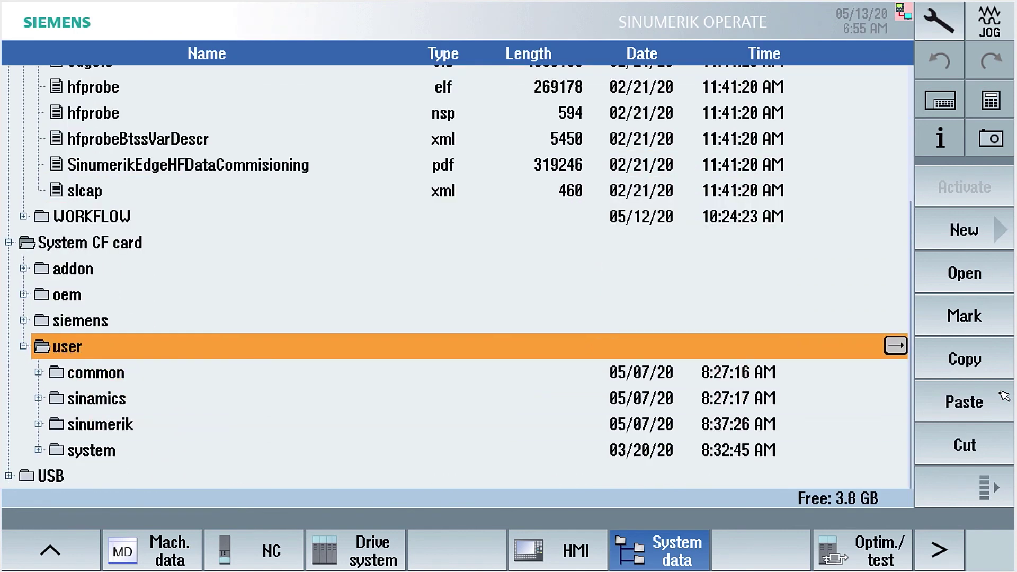
key(Left)
key(Up)
key(Up)
key(Up)
key(Up)
key(Up)
key(Up)
key(Up)
key(Up)
key(Up)
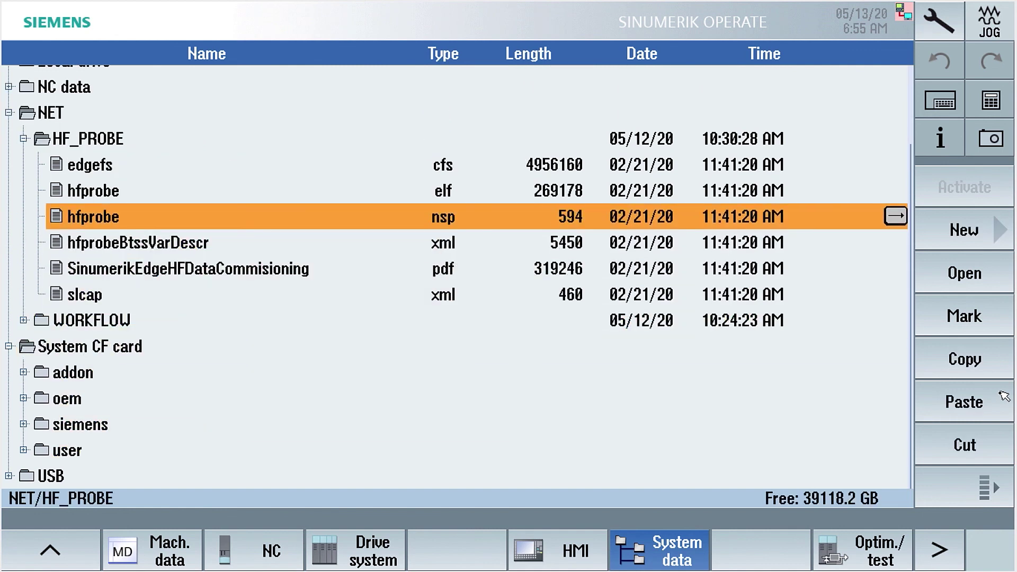
key(Up)
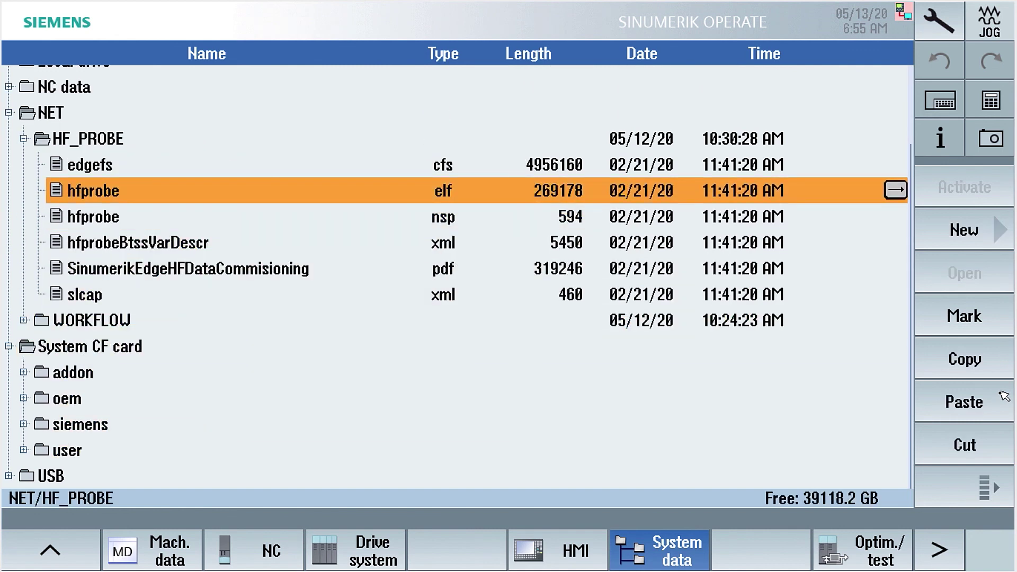
click(963, 365)
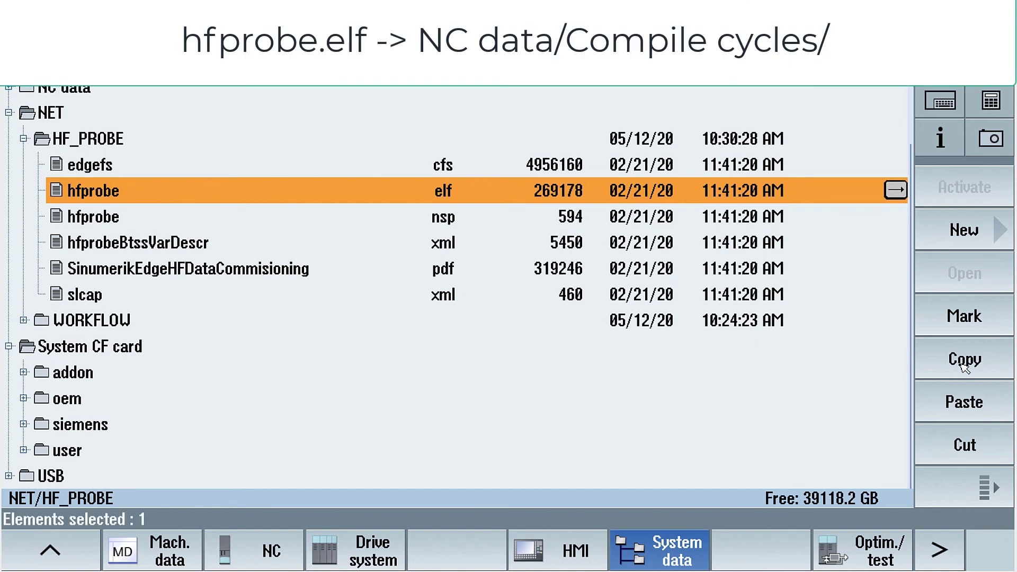
Step: Paste hfprobe.elf into NC data/Compile cycles
key(Up)
key(Up)
key(Up)
key(Up)
key(Right)
key(Down)
key(Right)
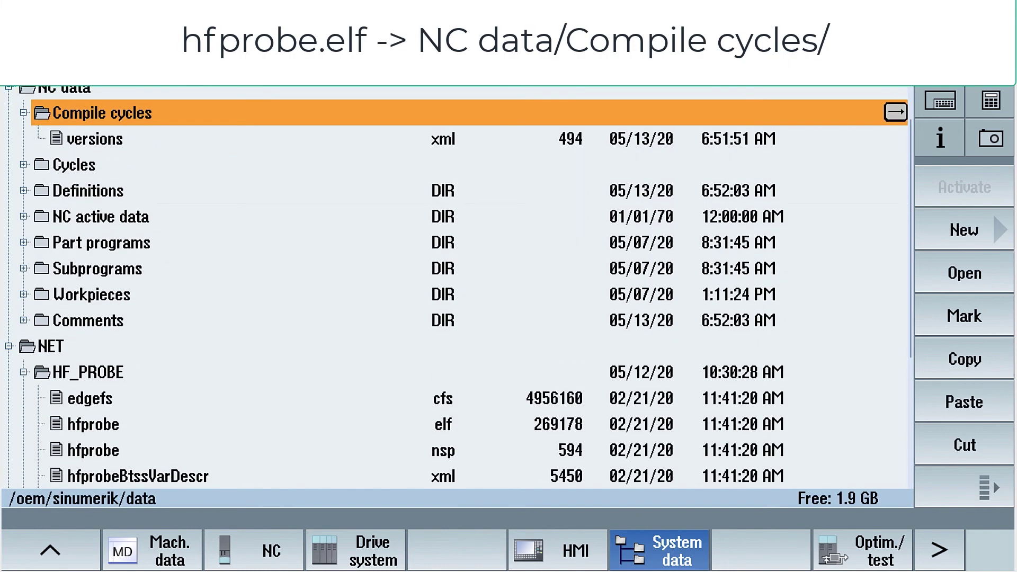
click(977, 401)
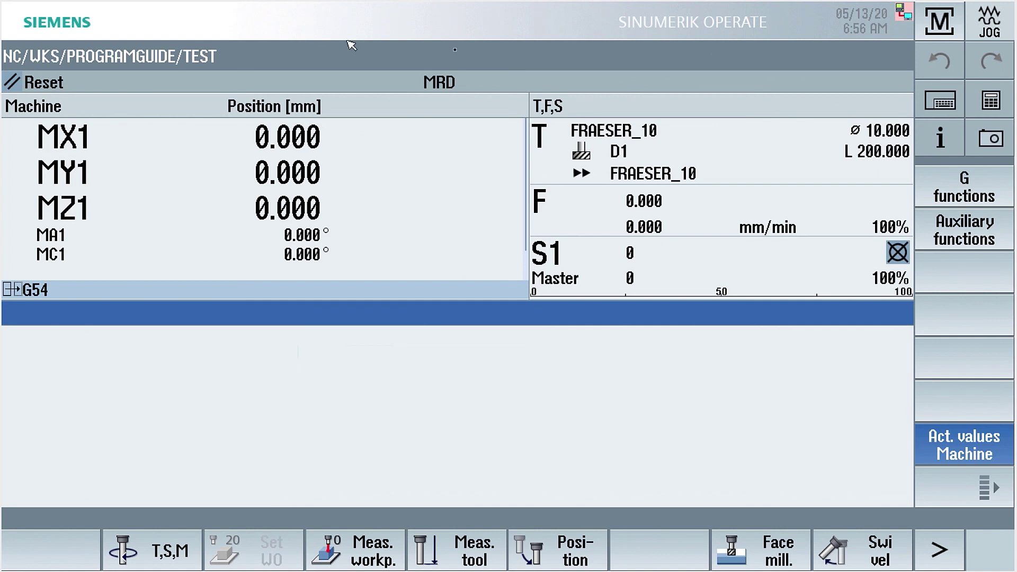
Step: Open Diagnostics > NC/PLC variables and load the hfprobeBtssVarDescr.xml mask
click(937, 23)
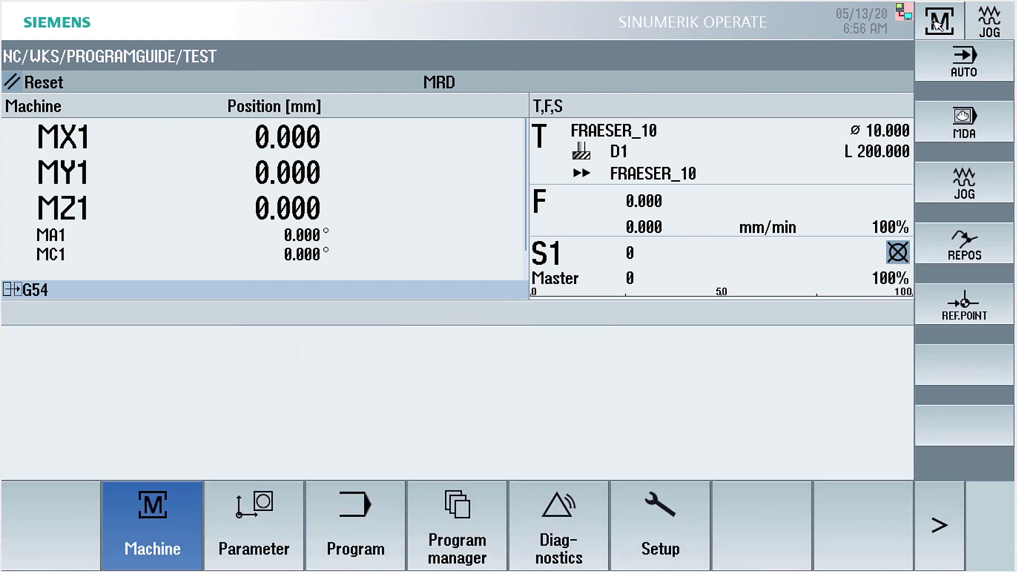
click(583, 524)
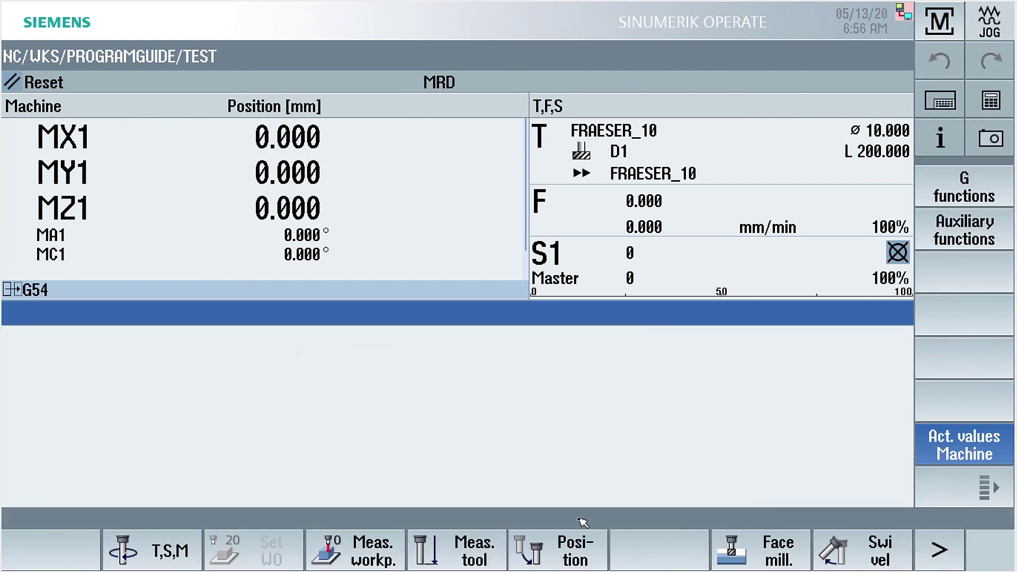
click(483, 555)
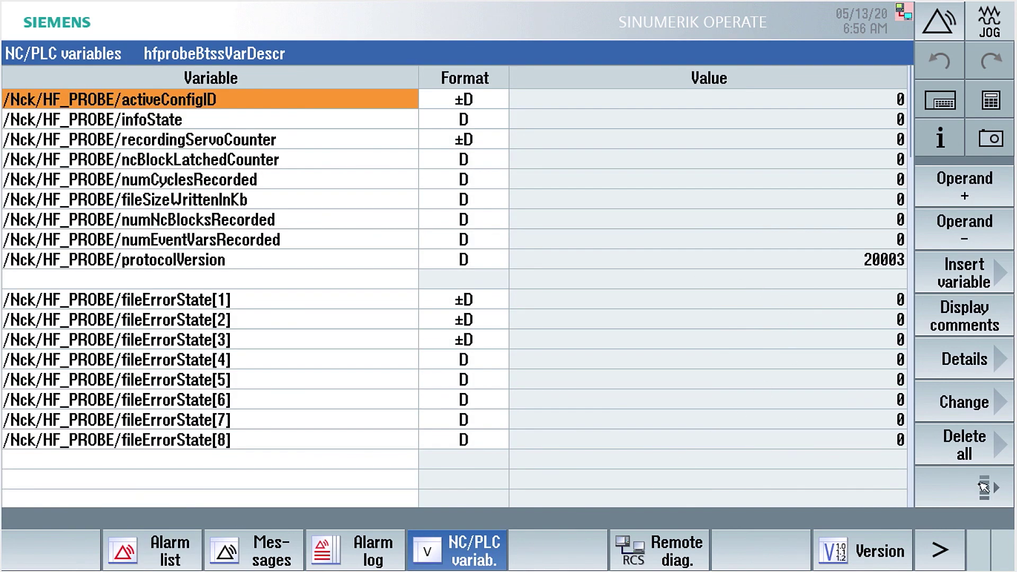
click(984, 486)
click(964, 402)
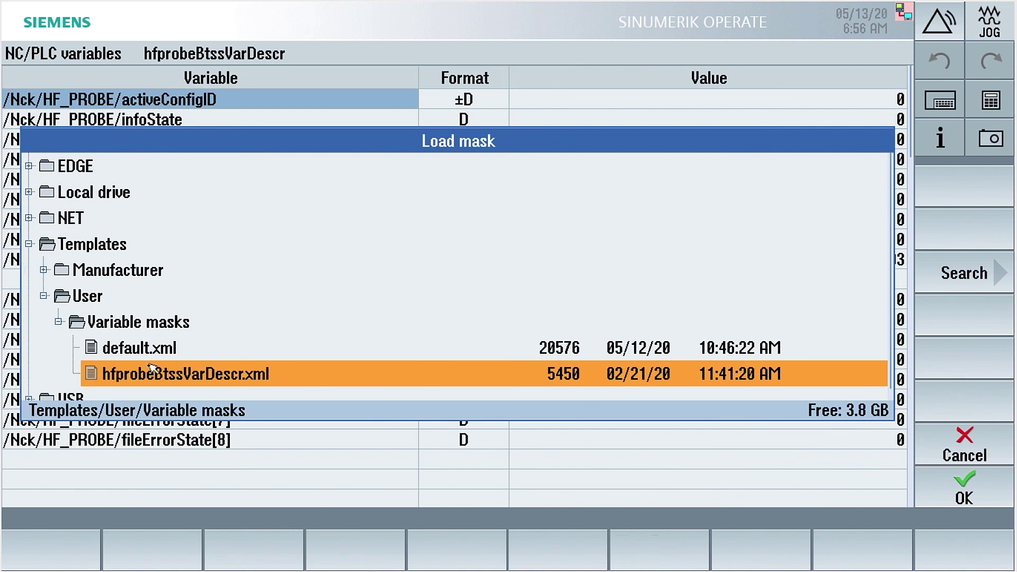
double_click(150, 382)
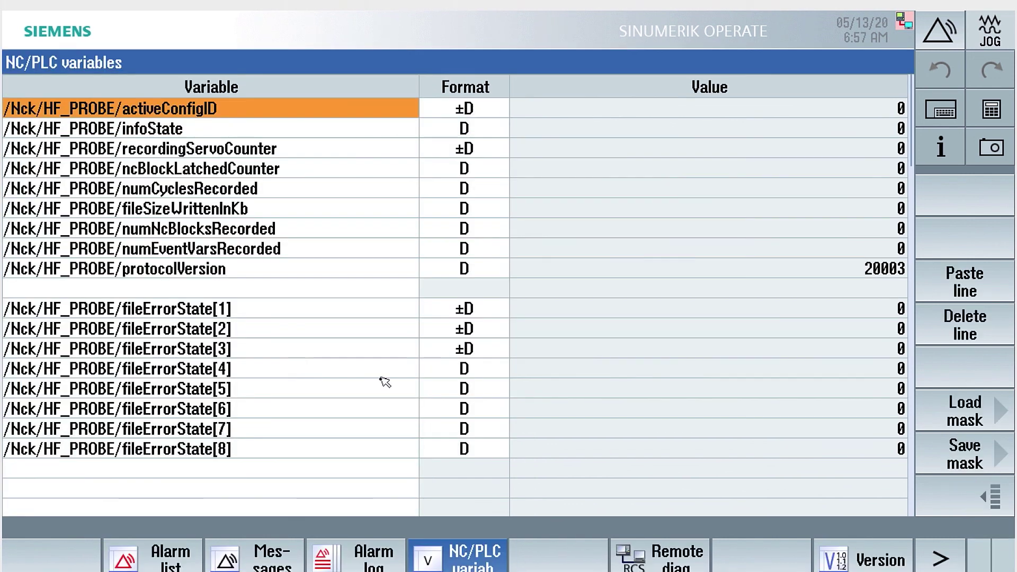